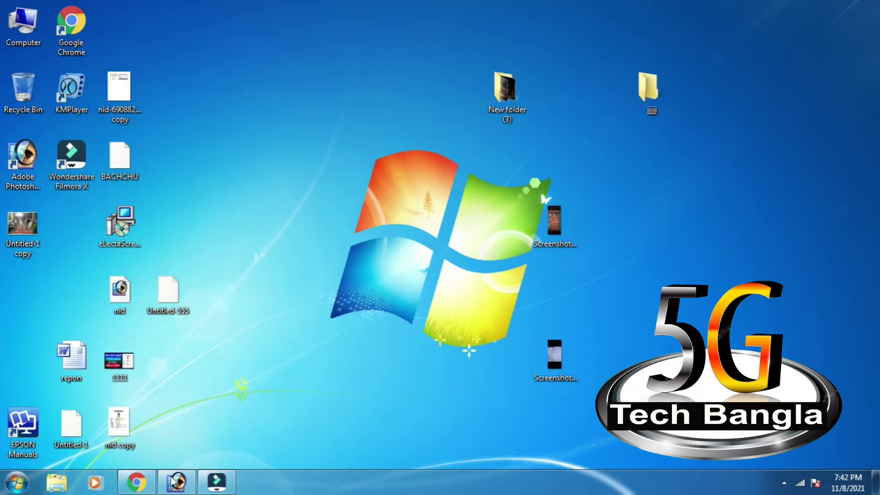
# - Search Google in Chrome for 'জন্ম নিবন্ধন'
pyautogui.click(138, 485)
pyautogui.click(594, 178)
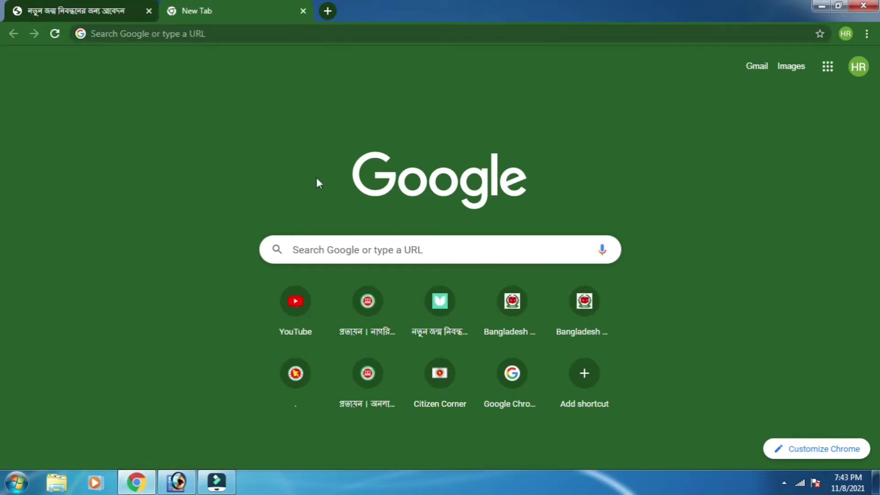
pyautogui.click(180, 32)
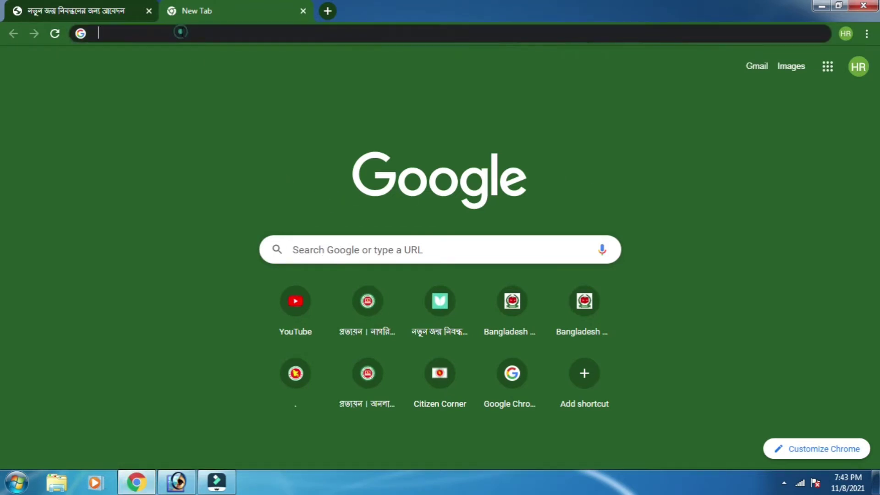
pyautogui.rightClick(181, 29)
pyautogui.click(214, 92)
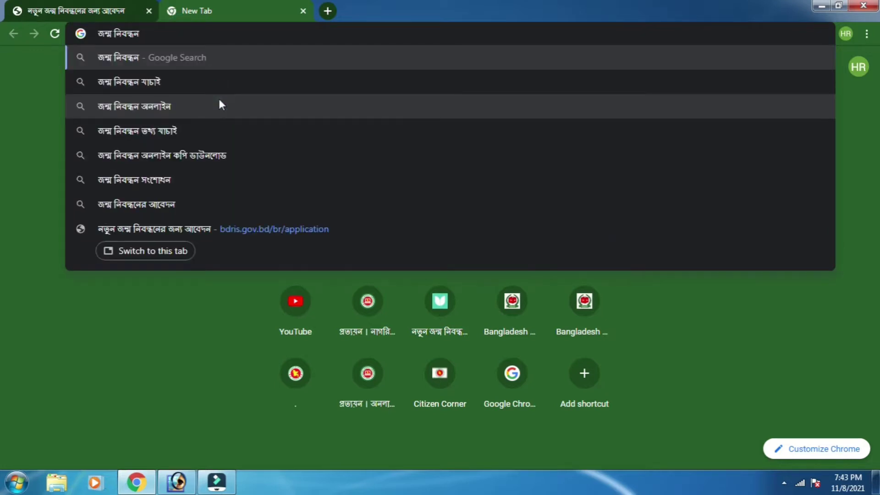
pyautogui.press('Return')
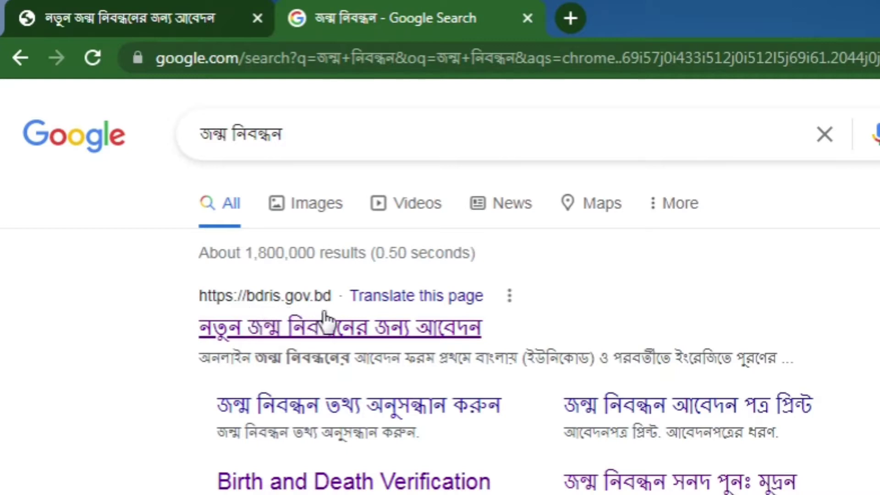
# - Open the bdris.gov.bd result and choose জন্ম নিবন্ধন আবেদন from the জন্ম নিবন্ধন menu
pyautogui.click(294, 295)
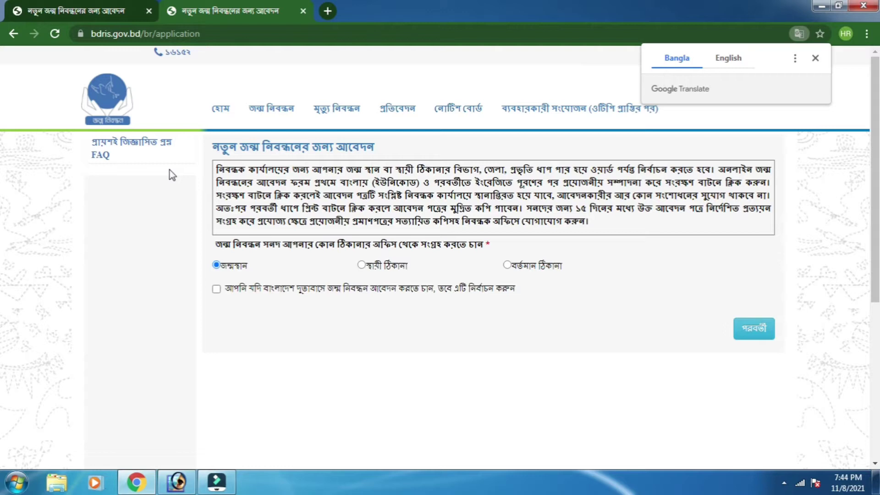
pyautogui.moveTo(268, 118)
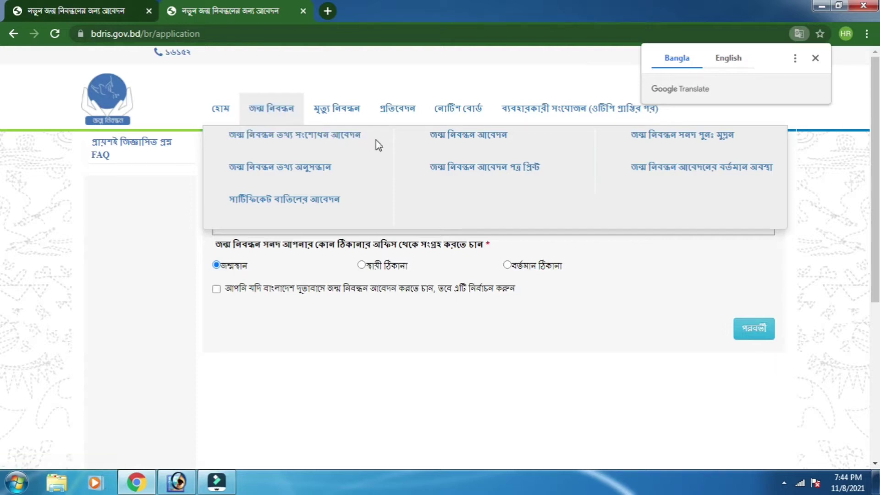
pyautogui.click(462, 140)
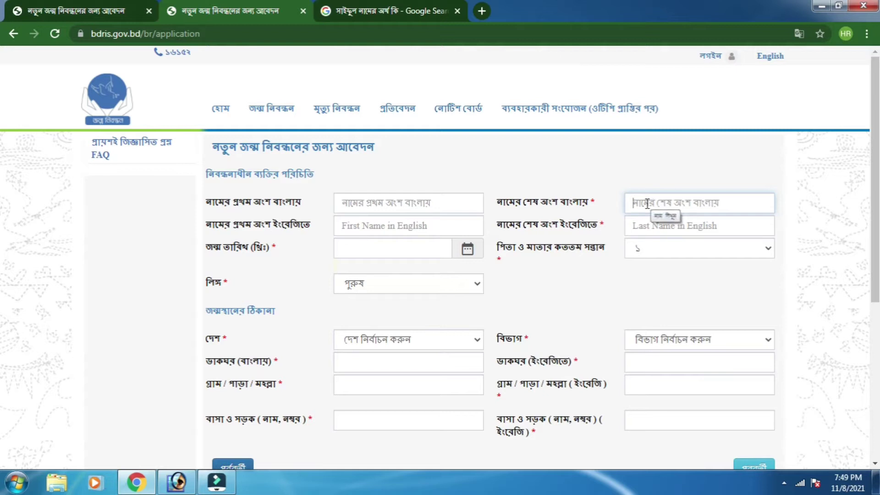
# - Paste the child's last name in Bangla and type it in capitals in the English field
pyautogui.click(402, 200)
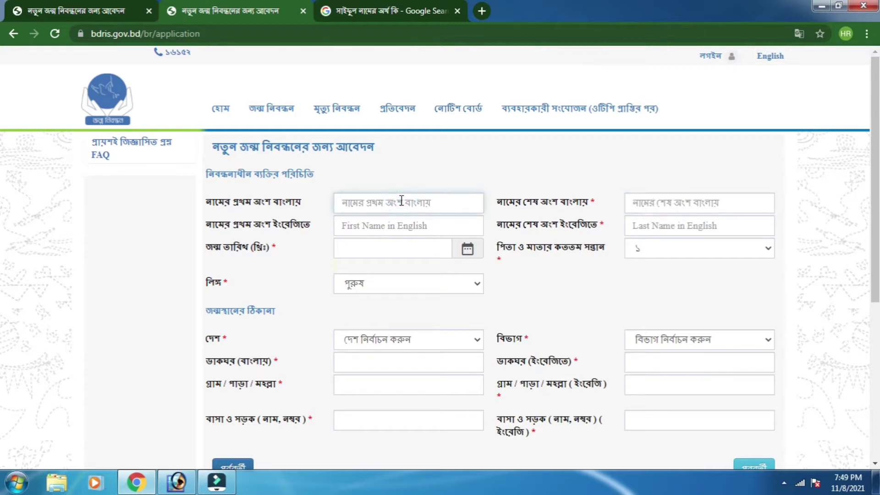
pyautogui.click(682, 204)
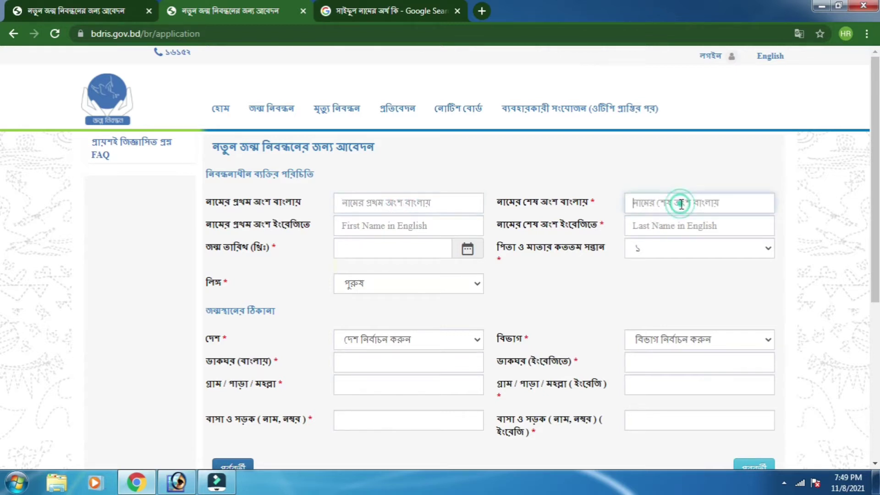
pyautogui.rightClick(681, 205)
pyautogui.click(707, 285)
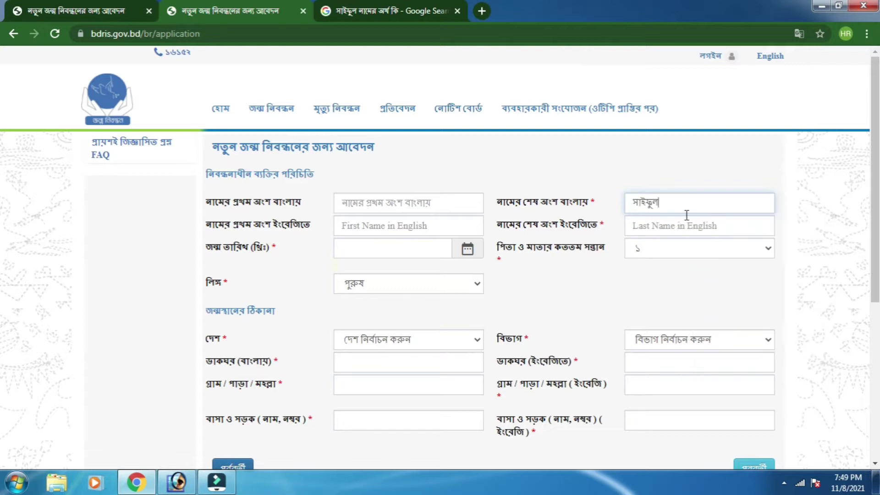
pyautogui.click(414, 203)
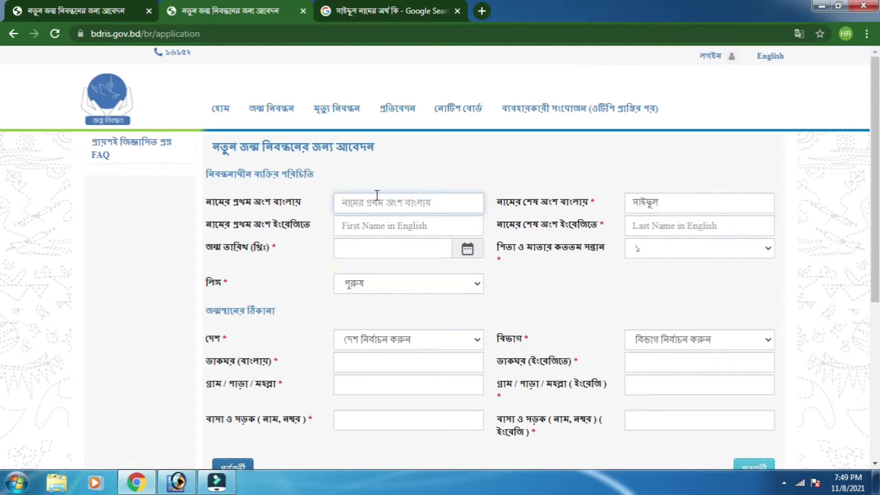
pyautogui.click(685, 201)
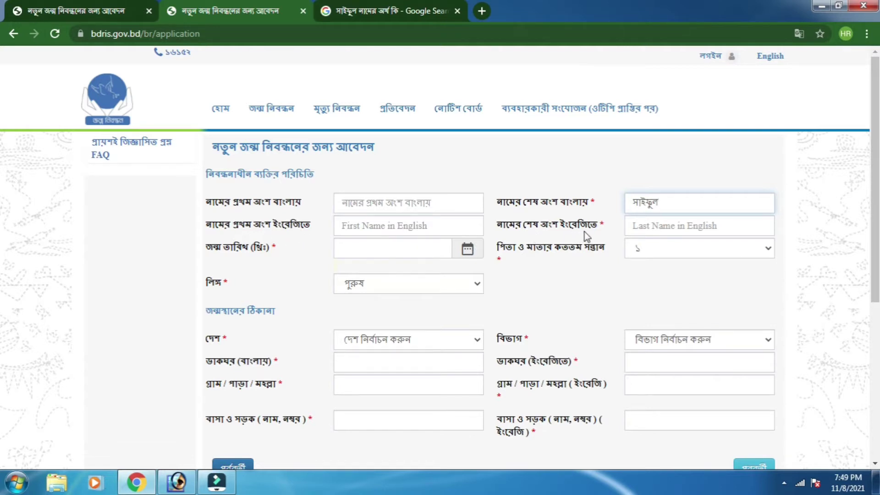
pyautogui.click(665, 230)
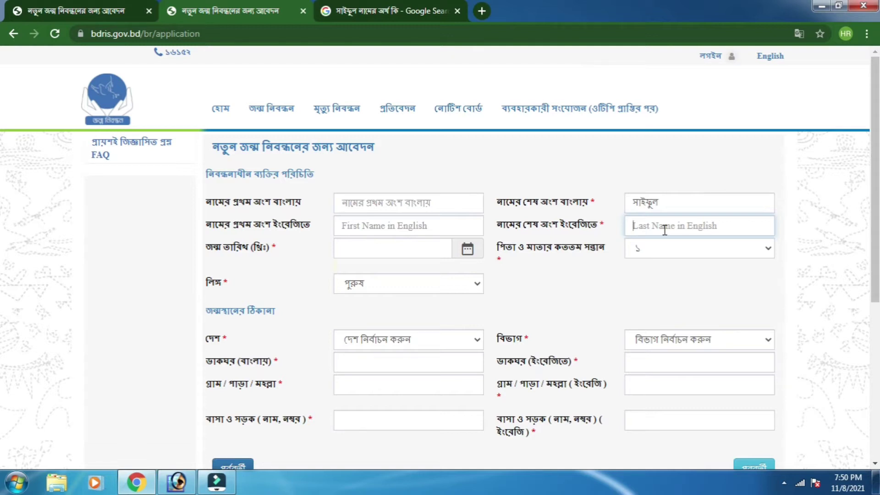
pyautogui.write('SAIFUL')
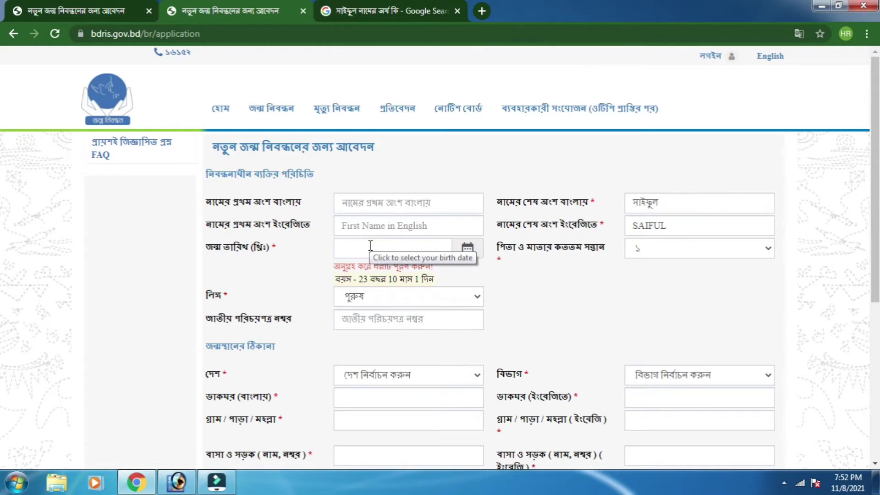
pyautogui.rightClick(371, 246)
pyautogui.click(403, 324)
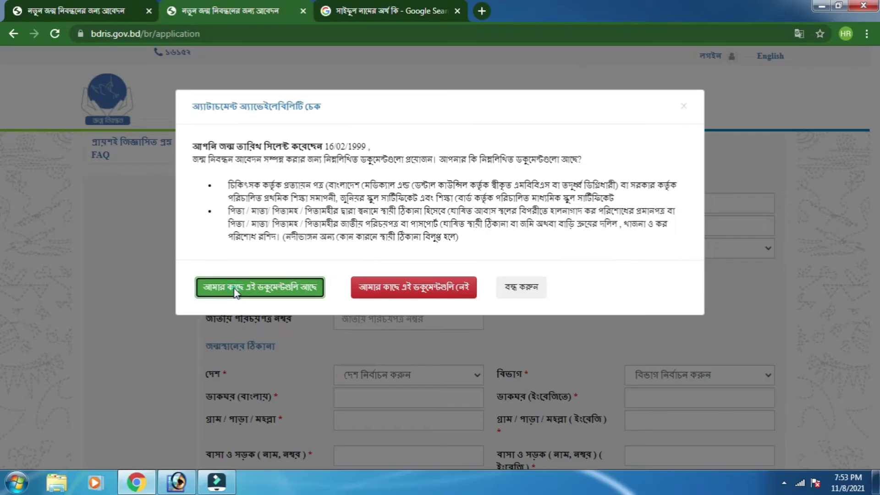
pyautogui.click(114, 358)
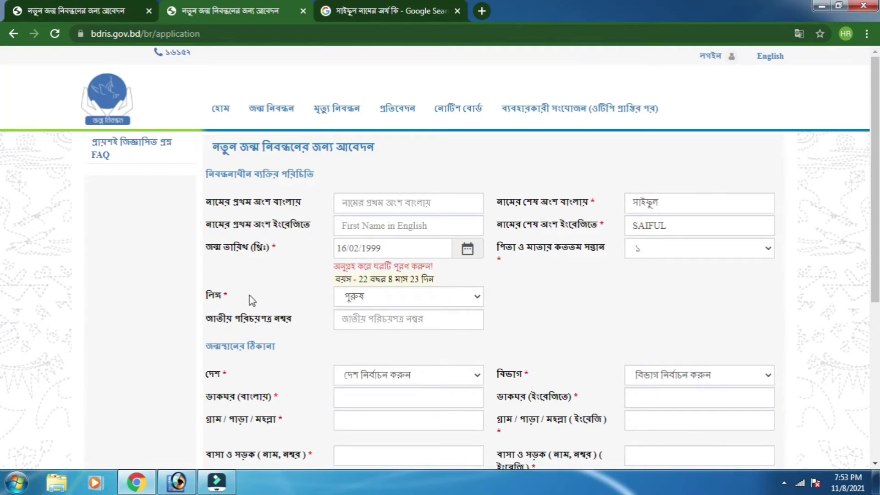
pyautogui.click(355, 297)
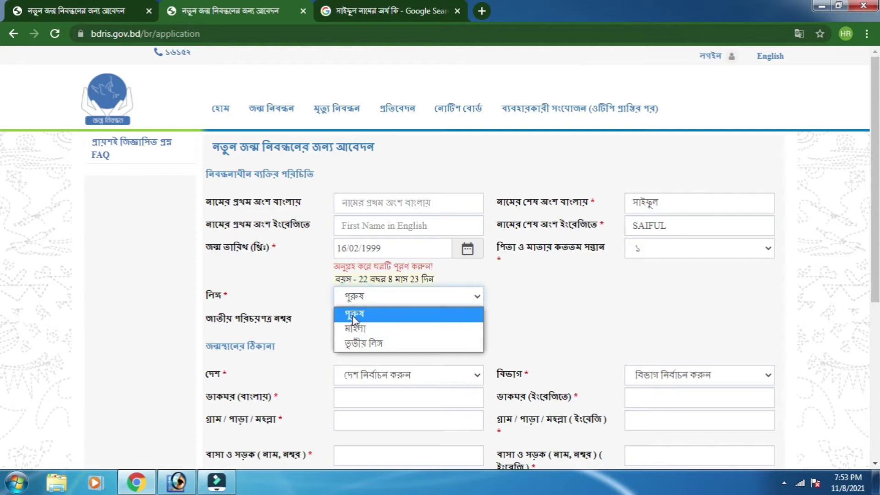
pyautogui.click(354, 315)
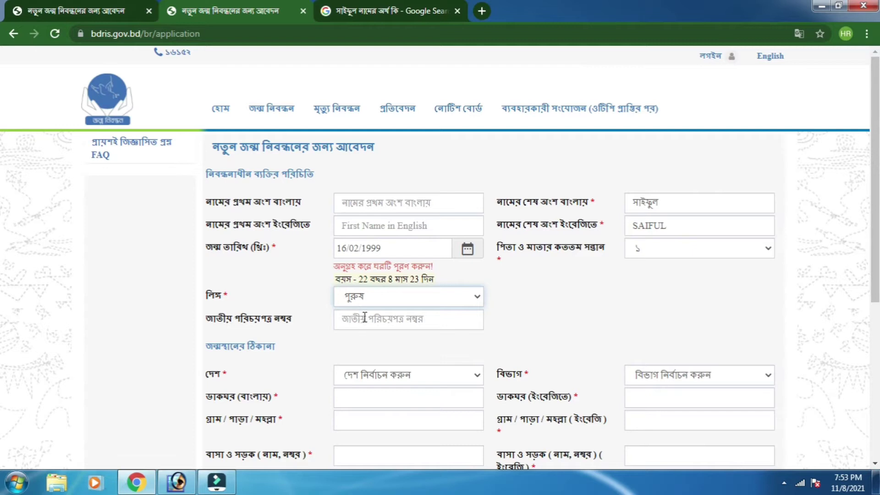
pyautogui.scroll(-1, 364, 306)
pyautogui.scroll(-1, 364, 307)
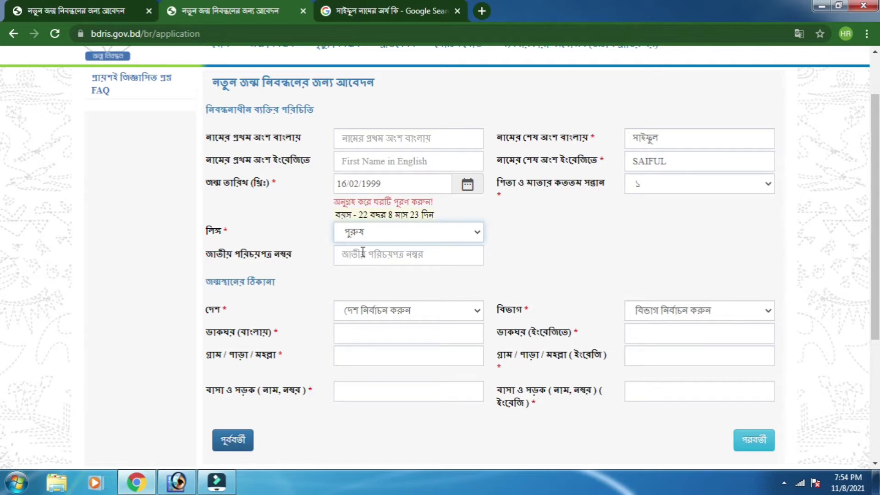
pyautogui.scroll(-1, 363, 252)
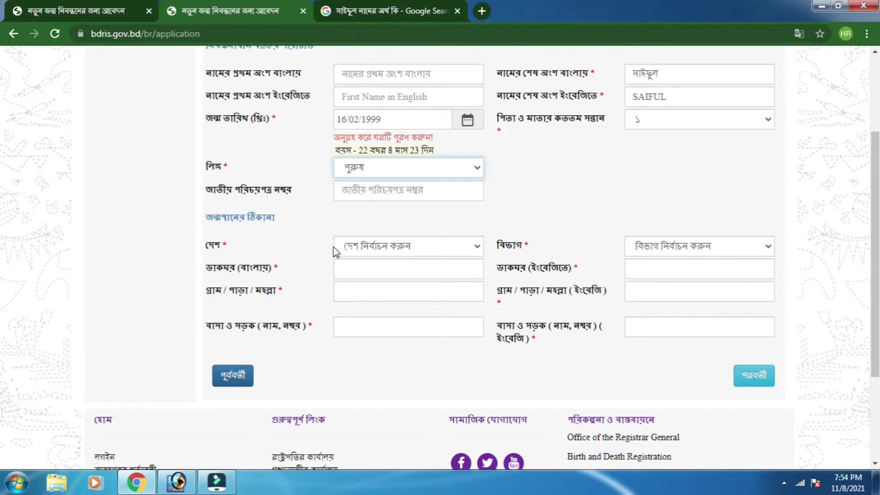
# - Choose the birthplace country বাংলাদেশ, then the division, district and upazila from the dropdowns
pyautogui.click(362, 251)
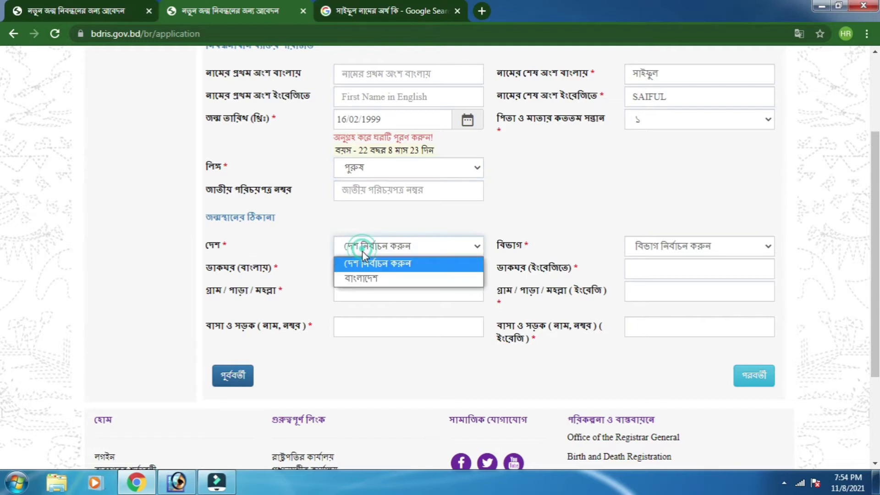
pyautogui.click(370, 281)
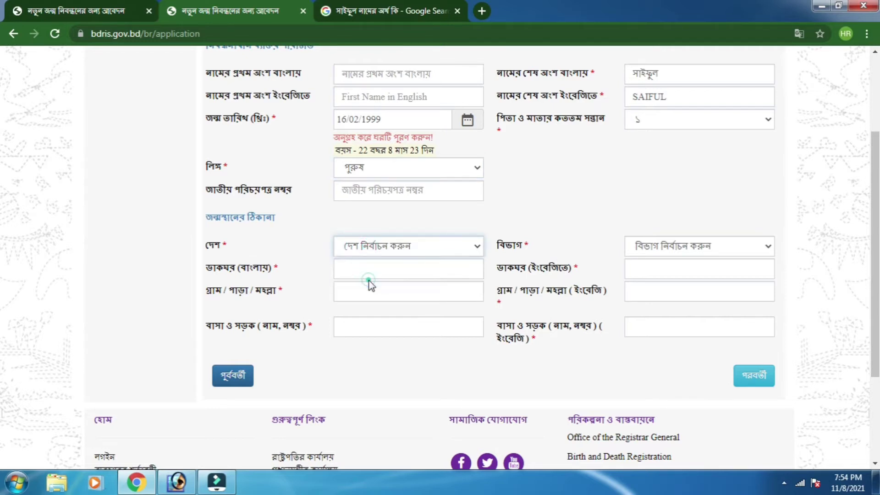
pyautogui.click(655, 249)
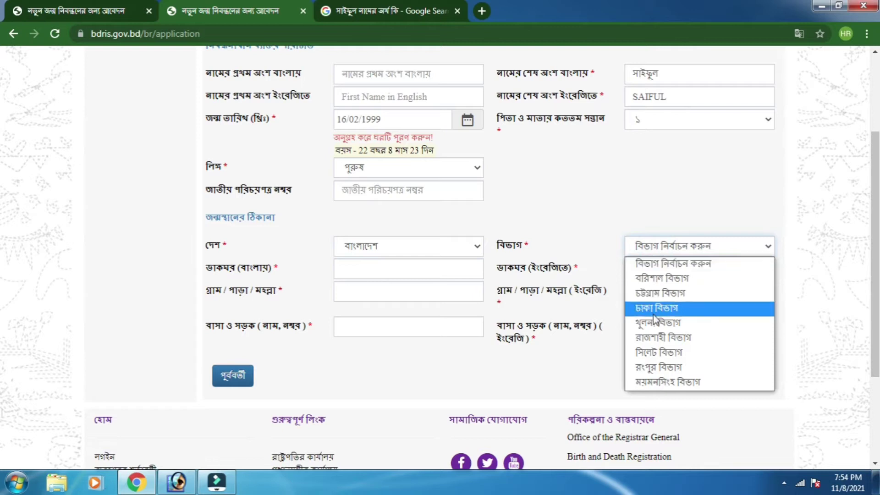
pyautogui.click(667, 279)
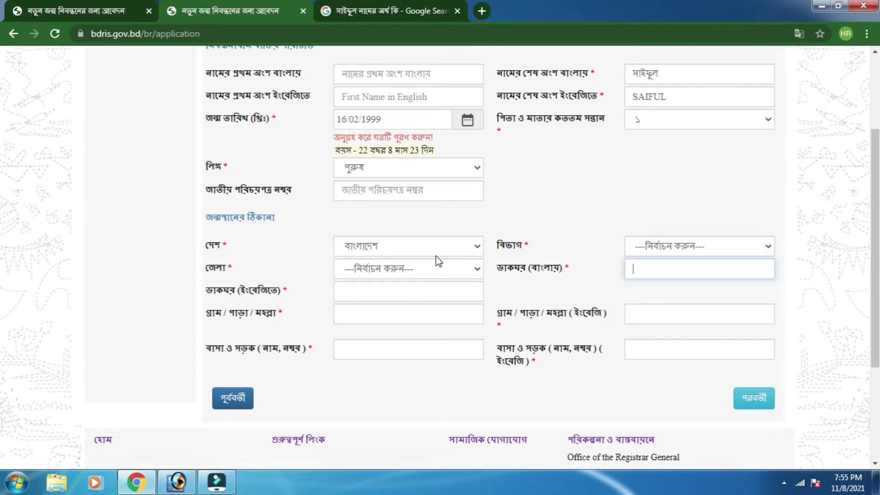
pyautogui.click(398, 270)
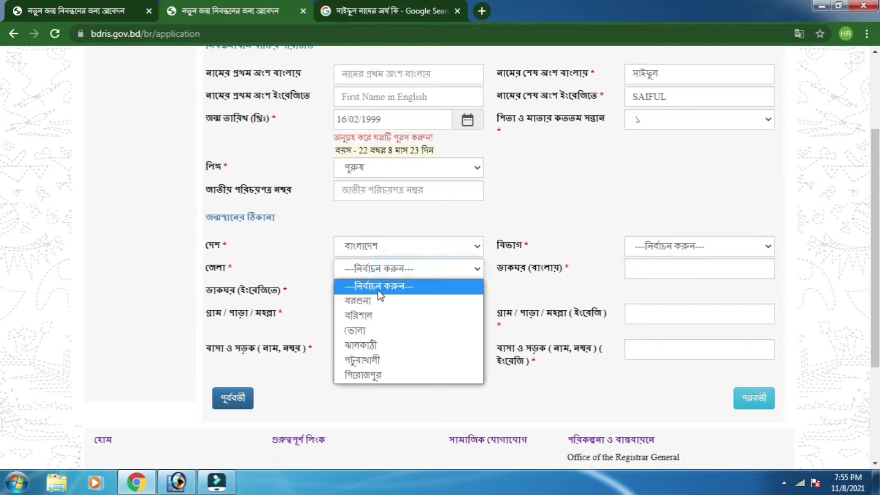
pyautogui.click(362, 331)
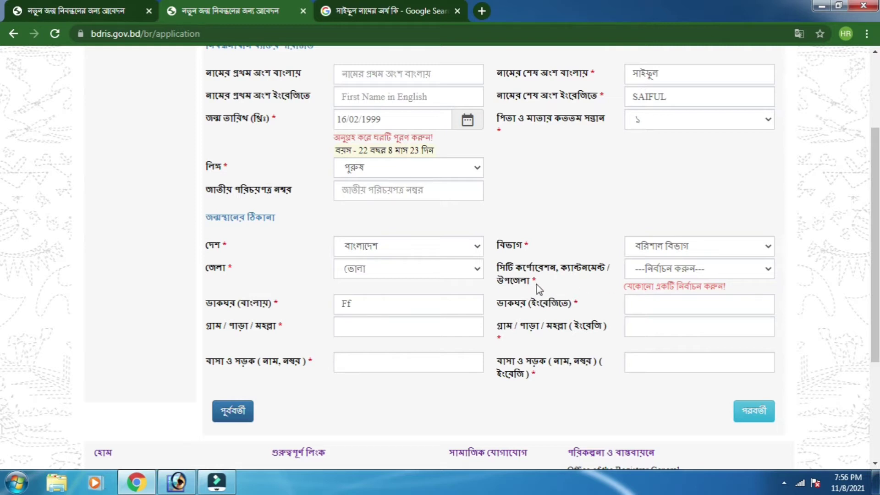
pyautogui.click(664, 271)
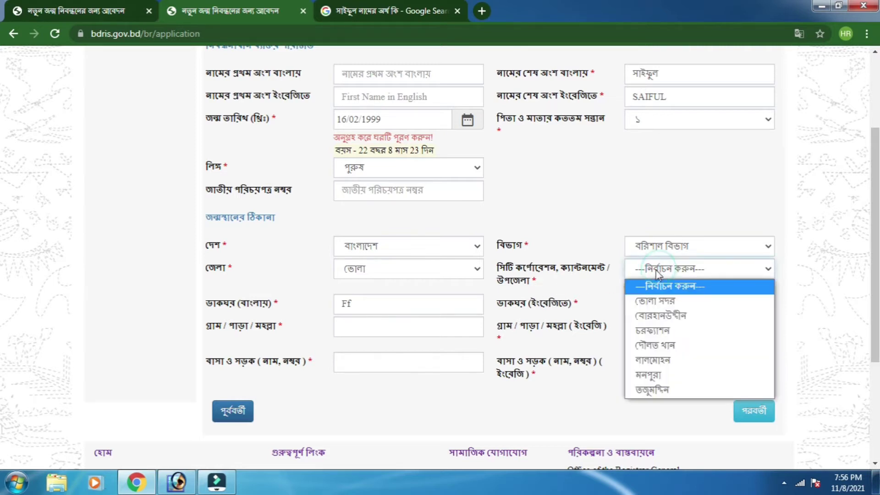
pyautogui.click(656, 332)
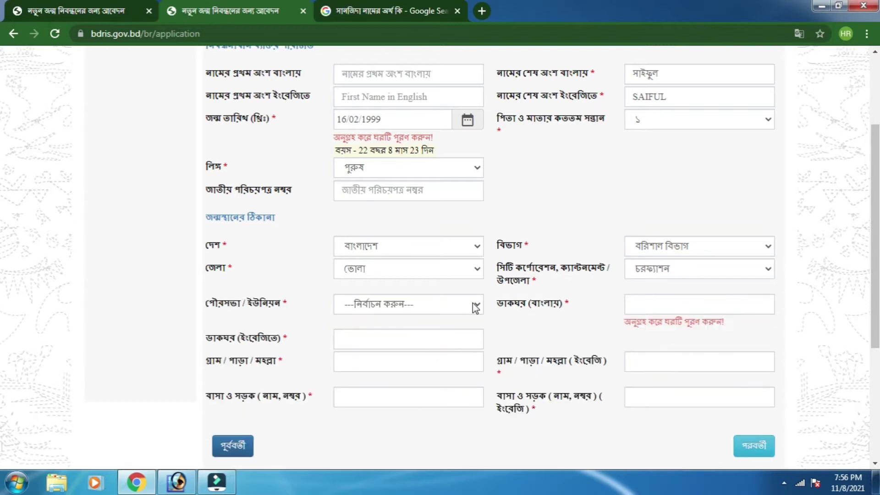
# - Pick the birthplace union and ward from their dropdowns
pyautogui.click(361, 309)
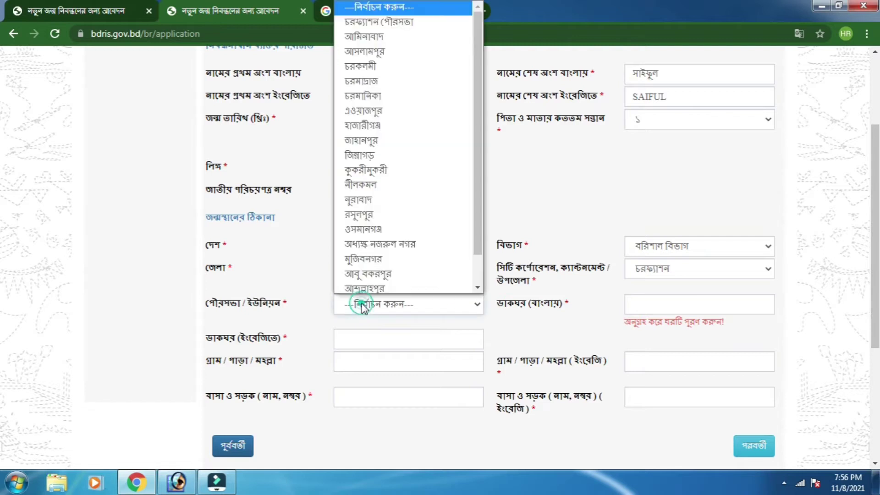
pyautogui.click(372, 271)
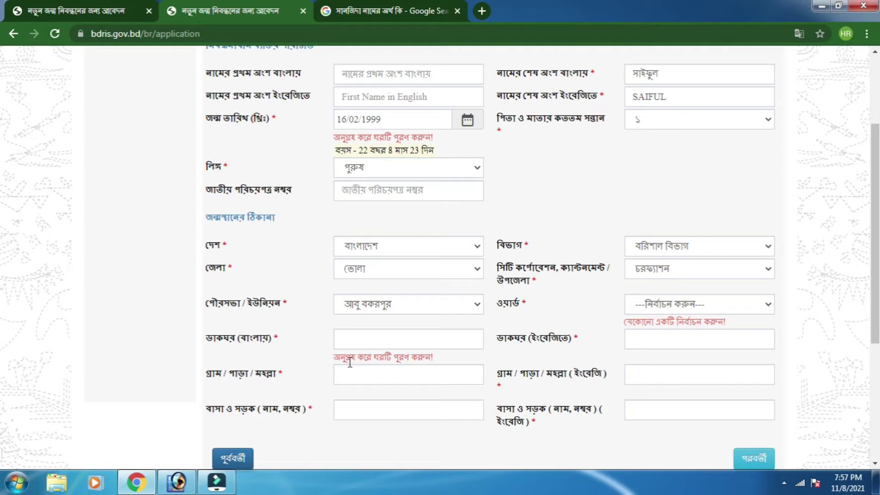
pyautogui.click(670, 306)
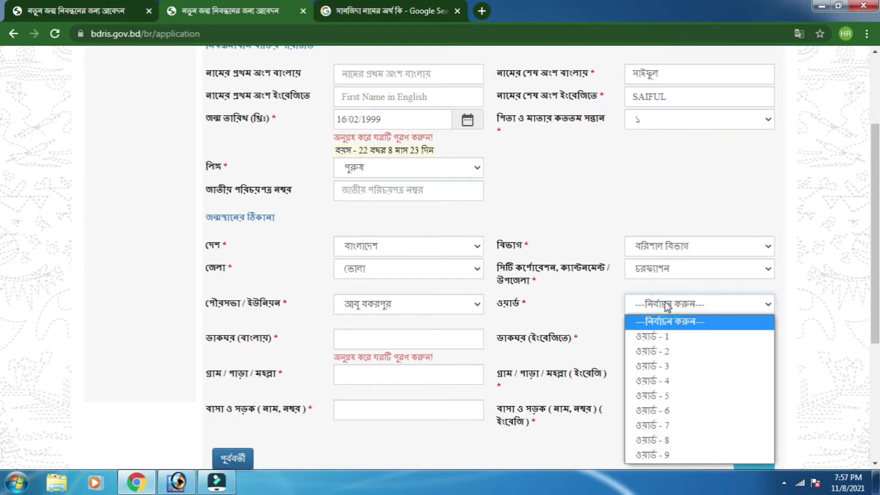
pyautogui.click(660, 337)
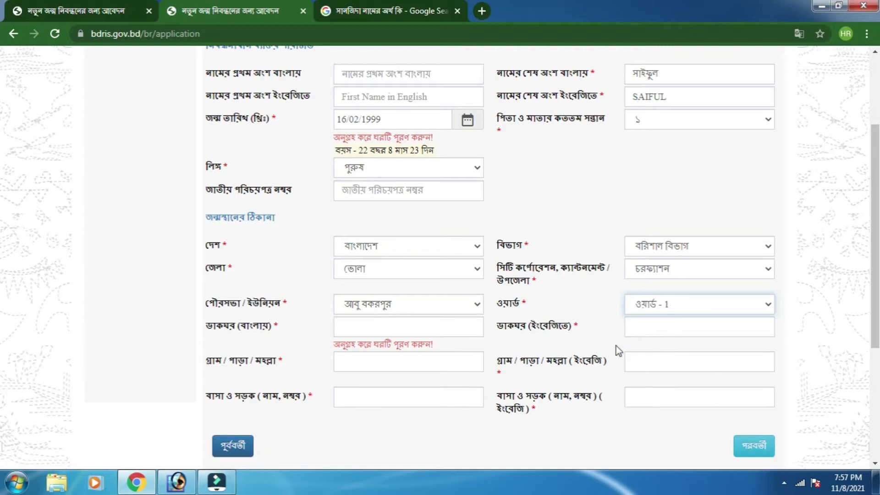
# - Fill the post office name in Bangla and in English capitals
pyautogui.click(395, 326)
pyautogui.write('সানজিদা')
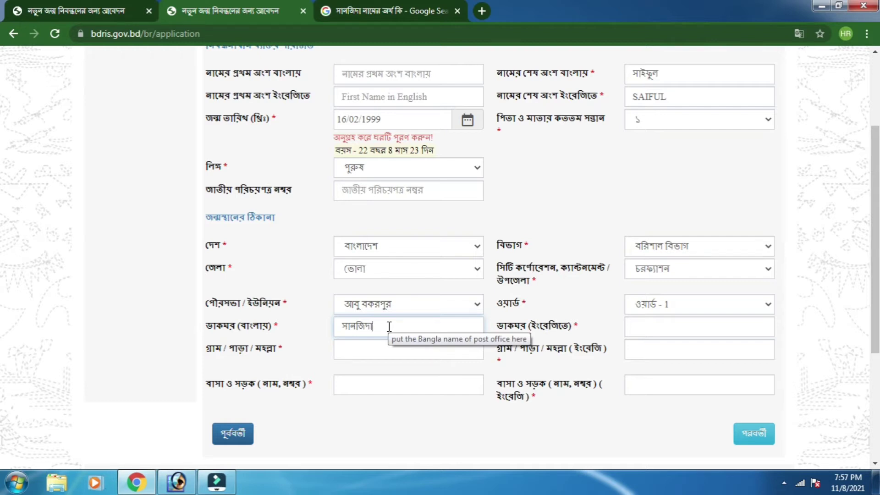
pyautogui.click(644, 327)
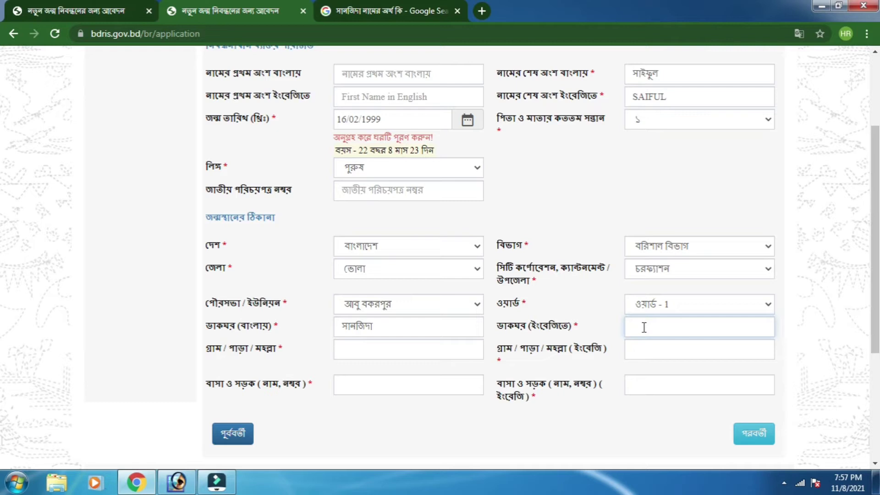
pyautogui.write('sa')
pyautogui.press('BackSpace')
pyautogui.write('SANJIDA')
# - Fill the village name in Bangla, and reuse the English post office name as the English village
pyautogui.click(365, 353)
pyautogui.rightClick(365, 352)
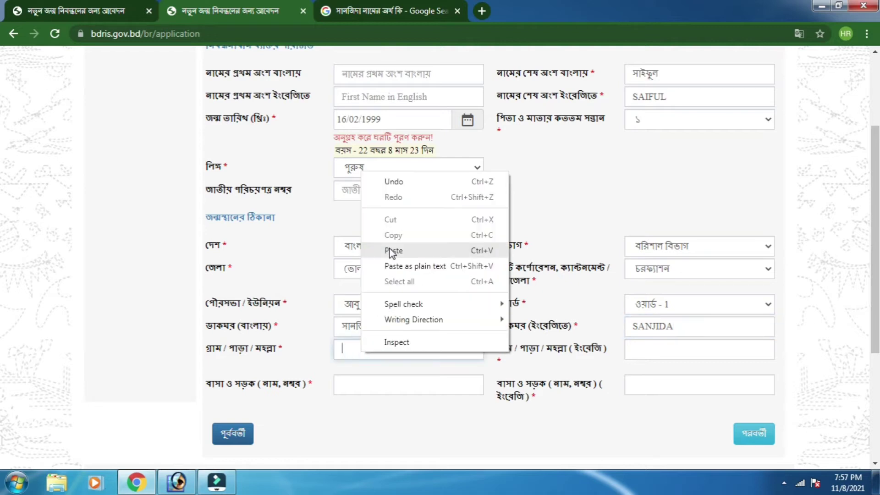
pyautogui.click(391, 250)
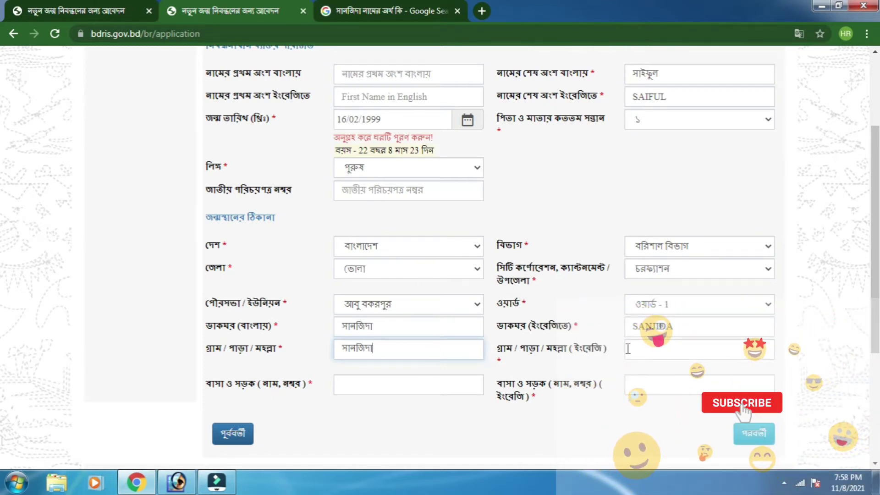
pyautogui.doubleClick(665, 326)
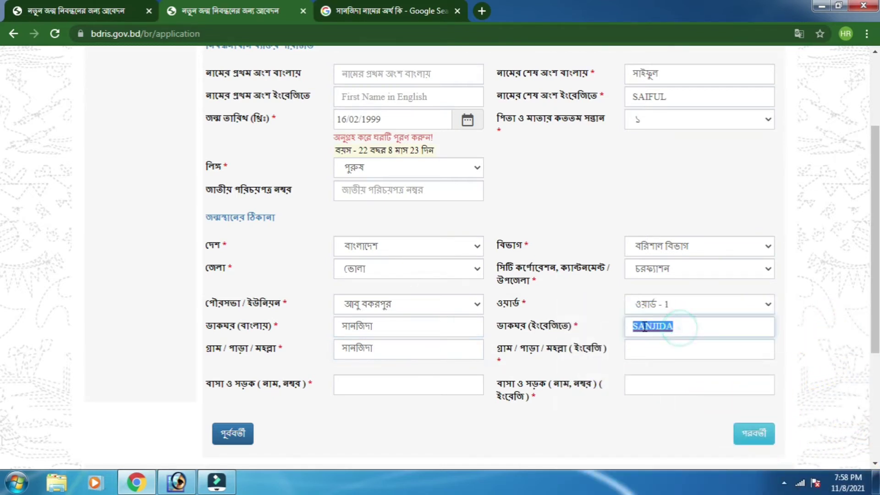
pyautogui.rightClick(666, 327)
pyautogui.click(668, 279)
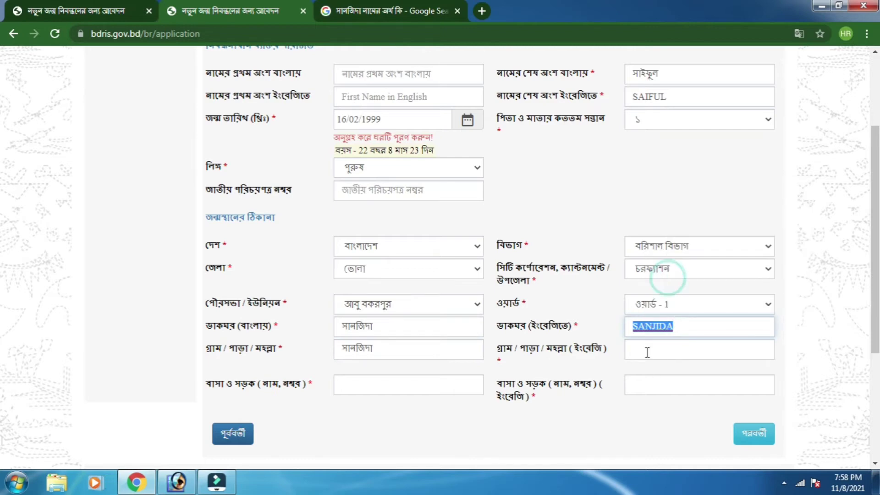
pyautogui.click(645, 349)
pyautogui.rightClick(645, 349)
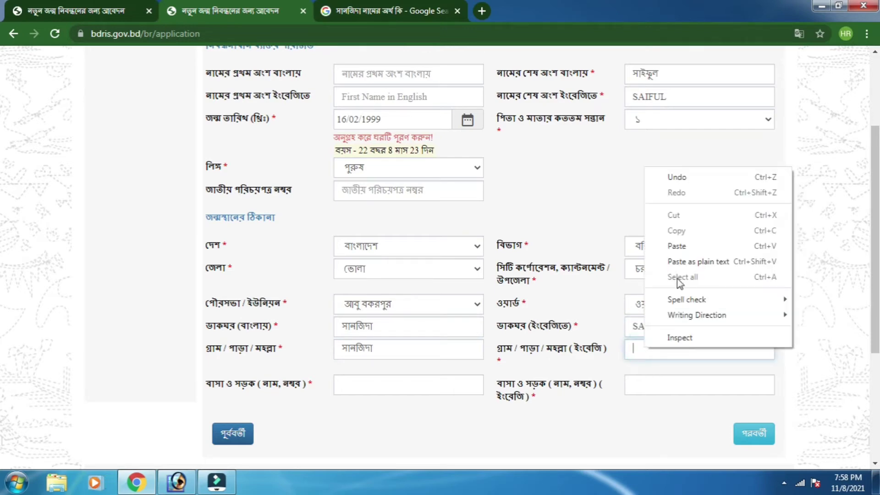
pyautogui.click(682, 247)
# - Enter '-' for house/road in Bangla and English, then continue with পরবর্তী
pyautogui.scroll(-1, 674, 252)
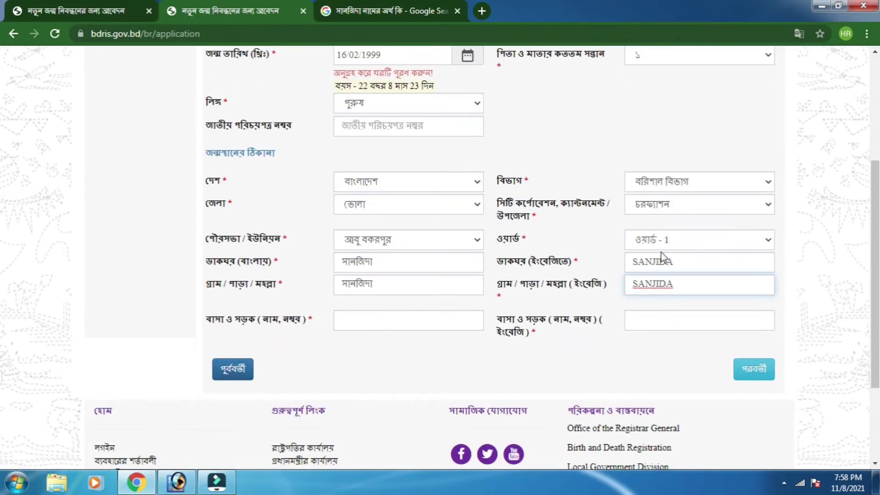
pyautogui.click(361, 323)
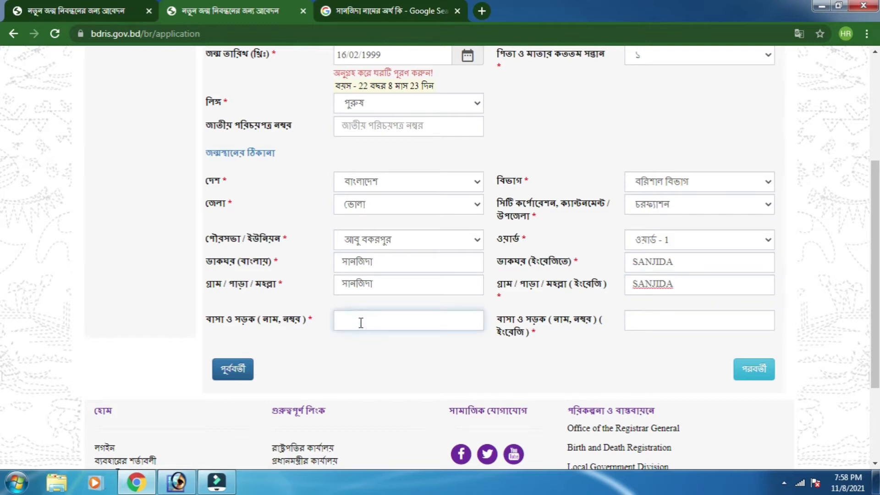
pyautogui.click(361, 323)
pyautogui.write('-')
pyautogui.click(665, 321)
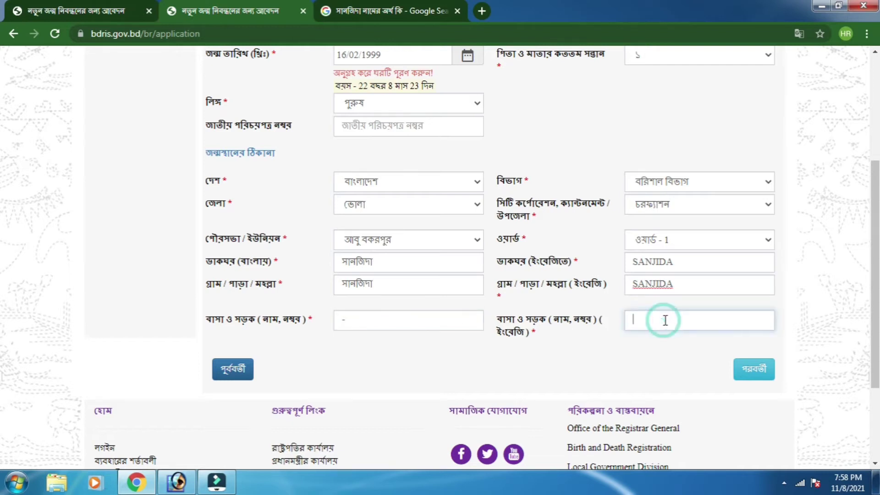
pyautogui.write('-')
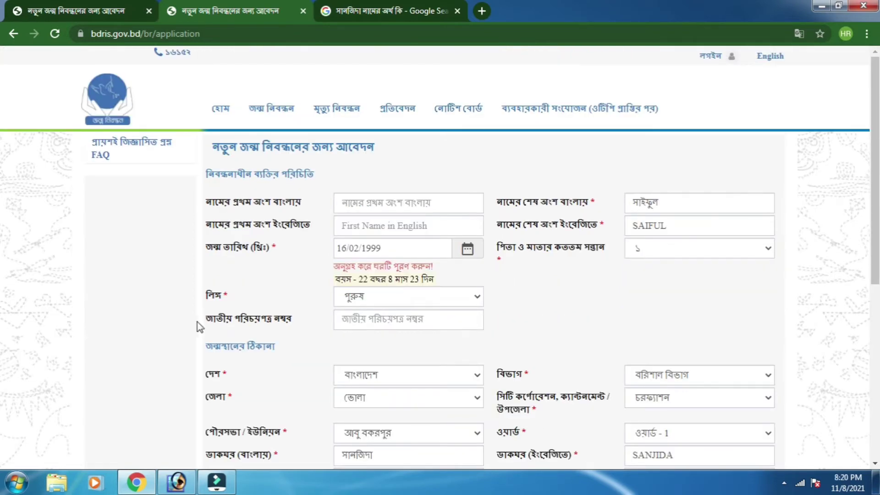
pyautogui.scroll(-1, 203, 318)
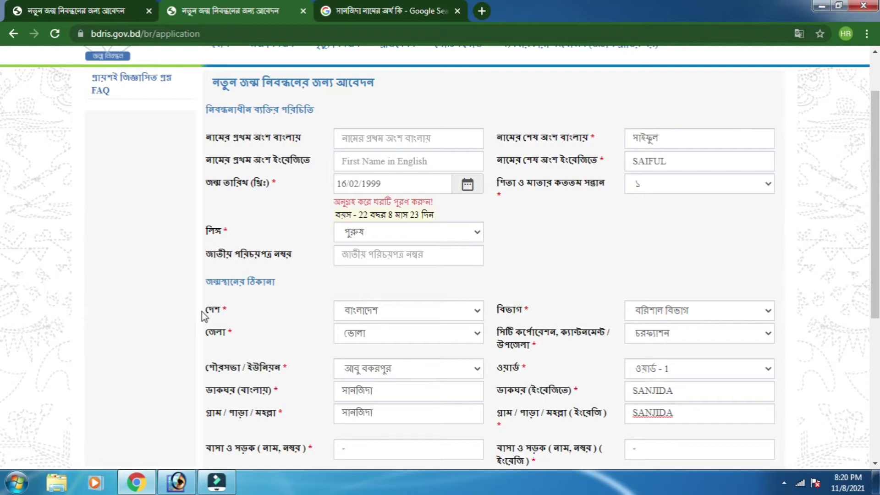
pyautogui.scroll(-3, 224, 299)
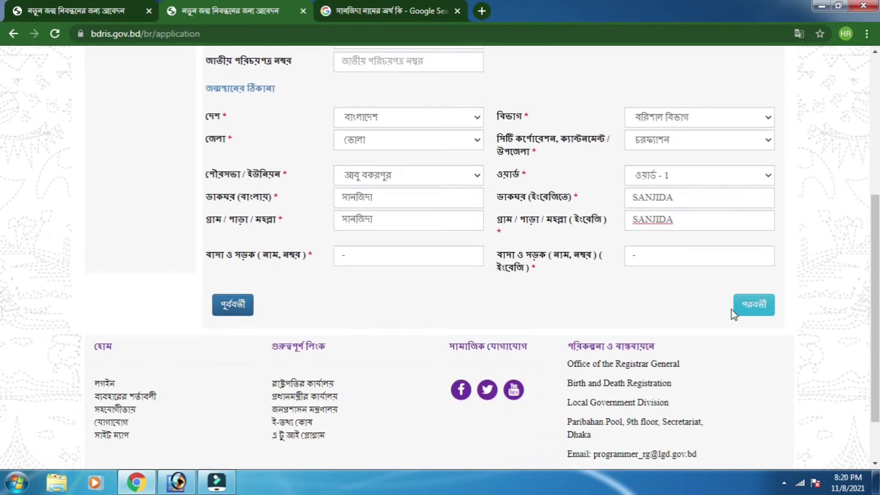
pyautogui.click(759, 312)
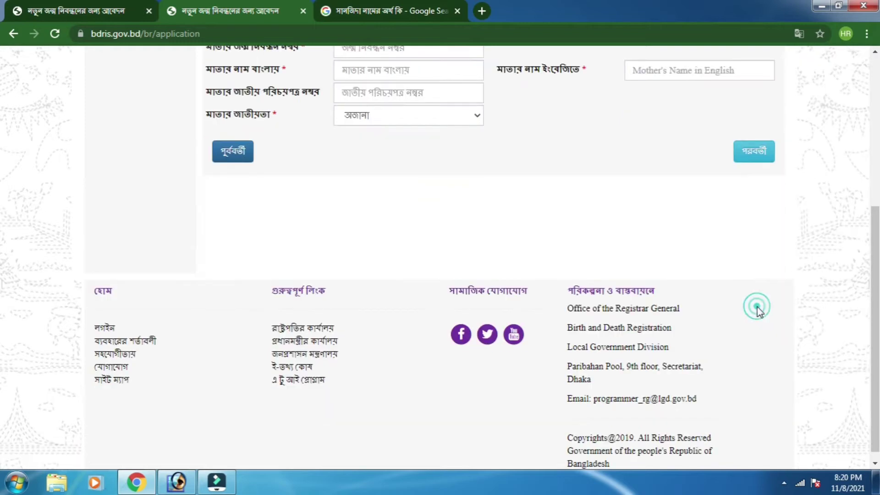
# - Paste the father's name into the Bangla name field
pyautogui.scroll(3, 556, 285)
pyautogui.scroll(2, 556, 283)
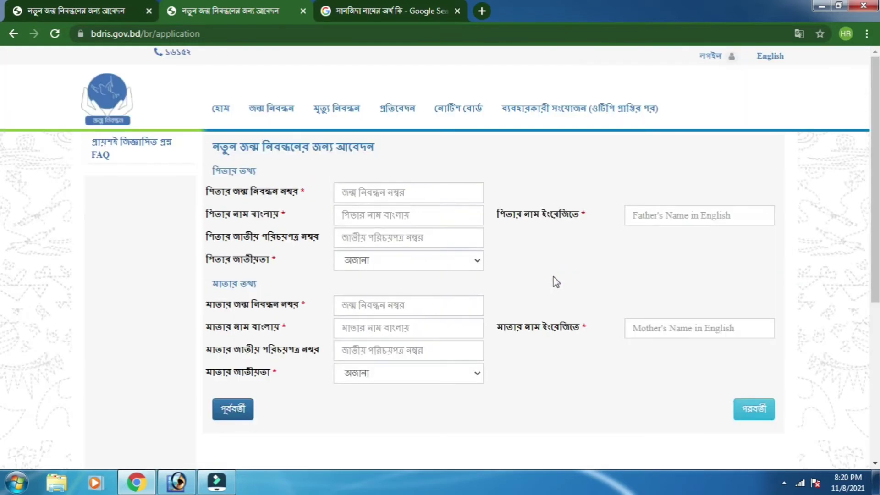
pyautogui.click(371, 216)
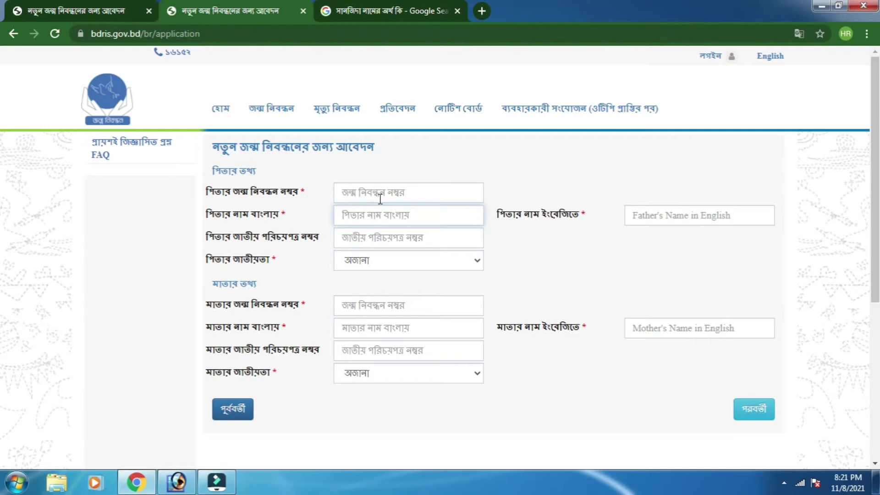
pyautogui.click(380, 197)
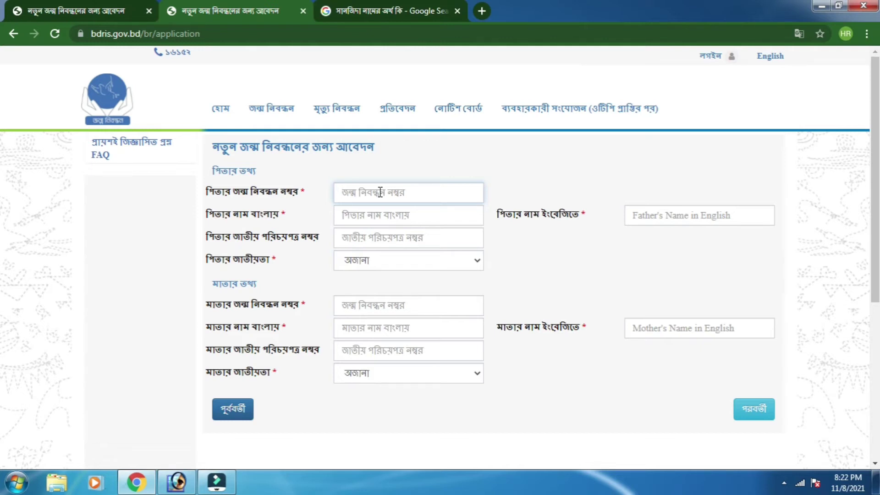
pyautogui.click(362, 215)
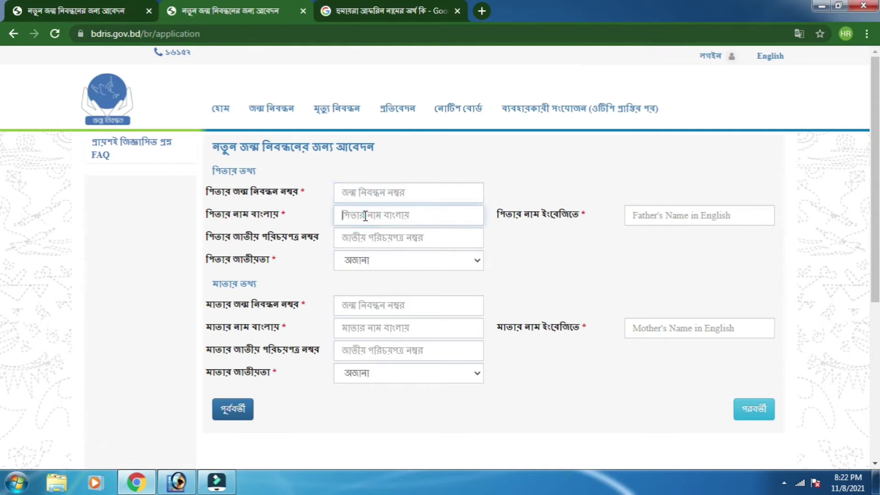
pyautogui.rightClick(365, 216)
pyautogui.click(401, 297)
# - Type the father's English name in capitals and his national ID number
pyautogui.click(661, 217)
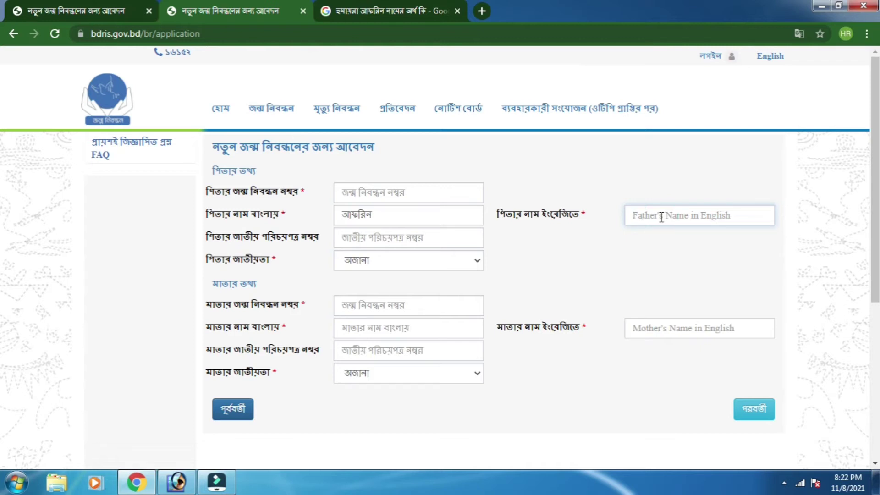
pyautogui.write('S')
pyautogui.press('BackSpace')
pyautogui.write('AFRIN')
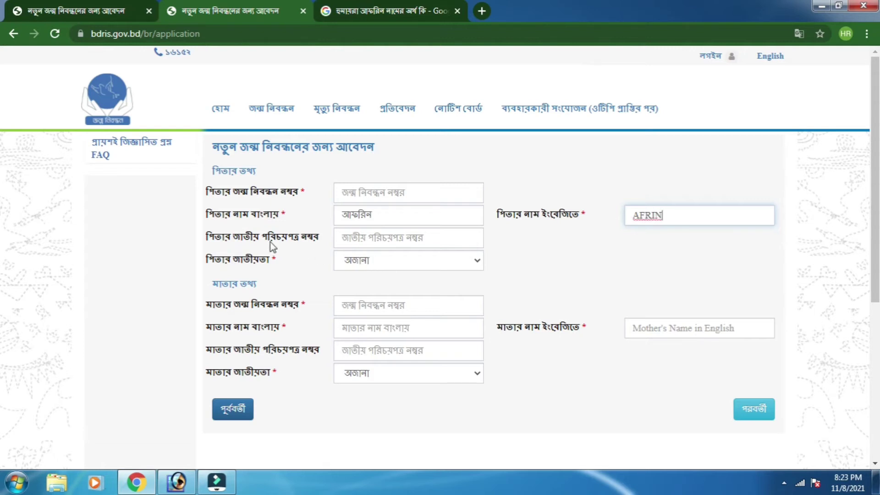
pyautogui.click(371, 235)
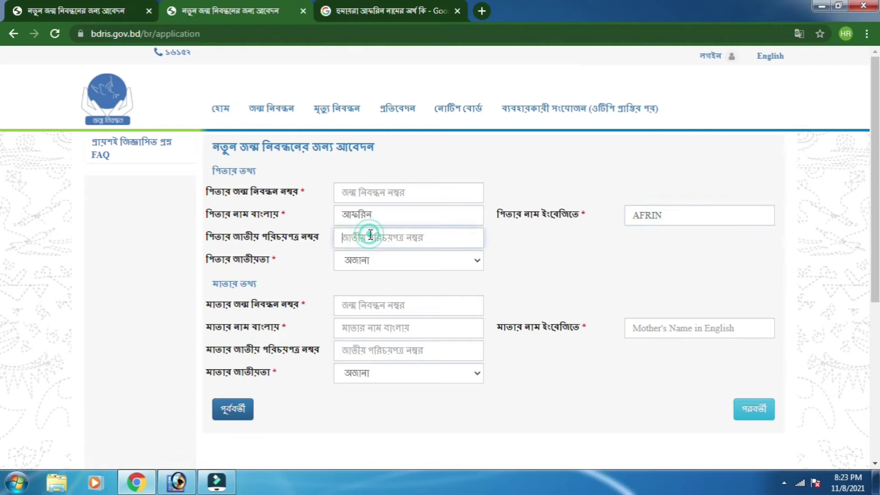
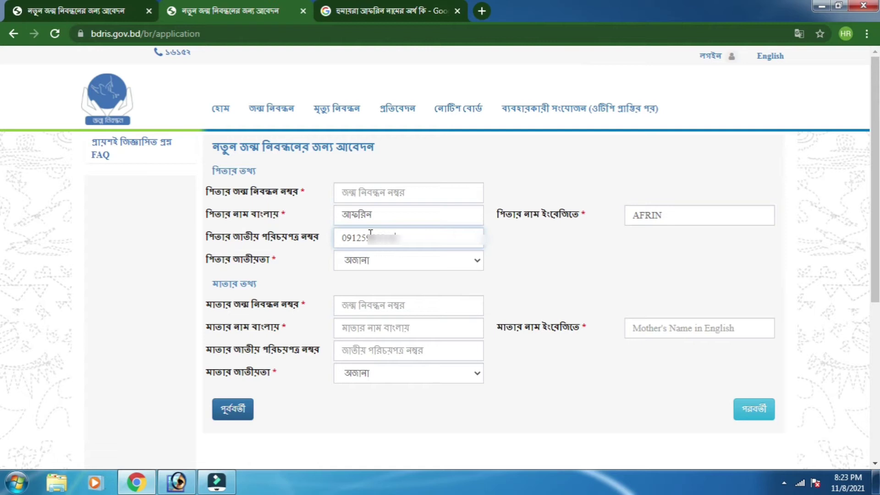
pyautogui.click(371, 261)
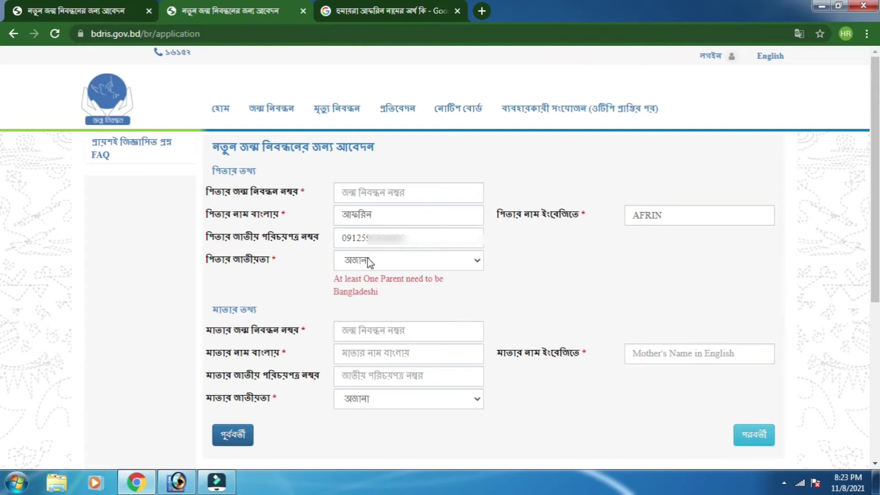
# - Set the father's nationality to বাংলাদেশী and enter the mother's English name
pyautogui.click(367, 257)
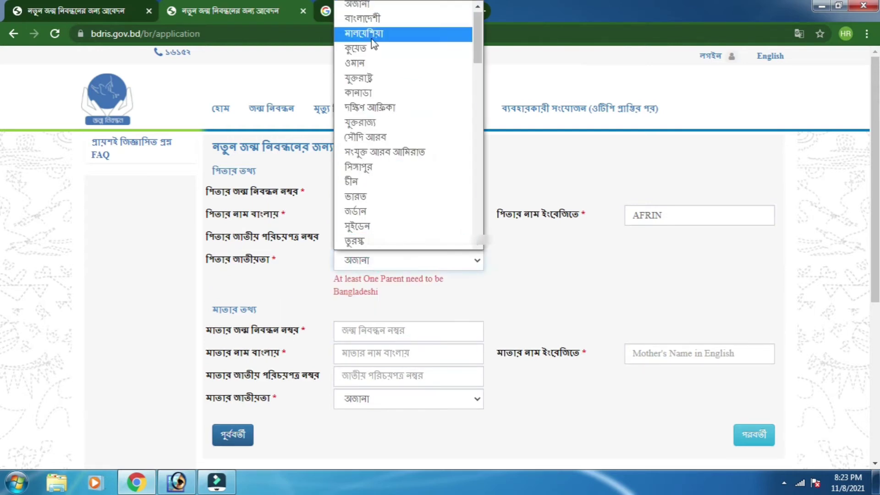
pyautogui.click(367, 19)
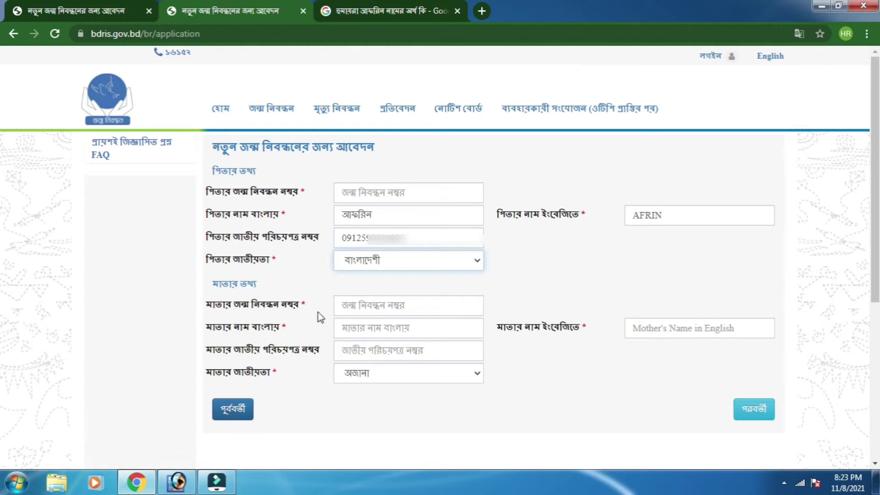
pyautogui.click(379, 307)
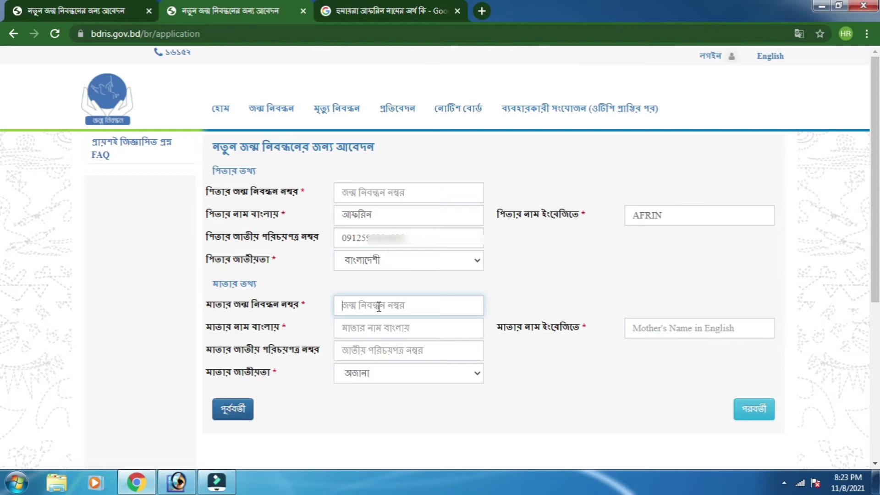
pyautogui.click(371, 328)
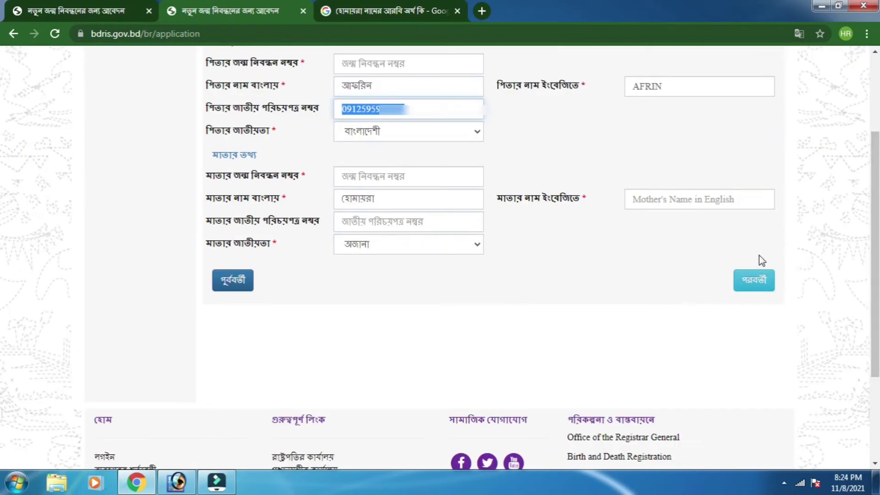
pyautogui.click(669, 198)
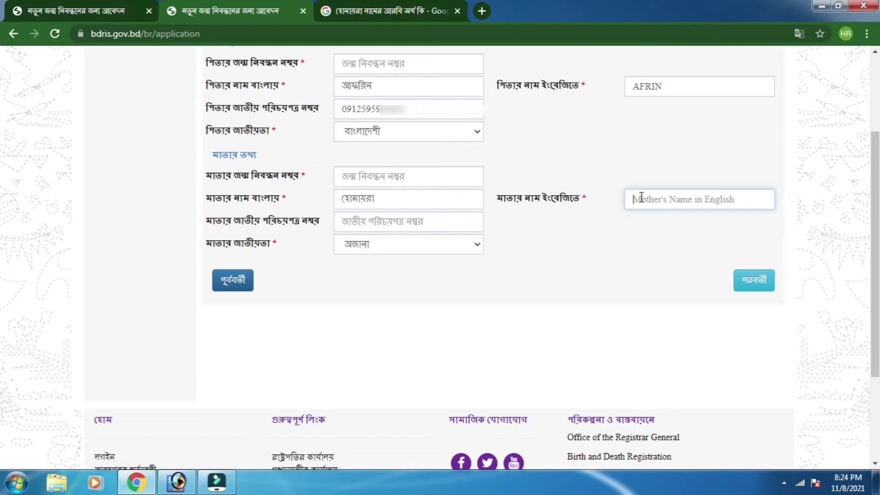
pyautogui.write('H')
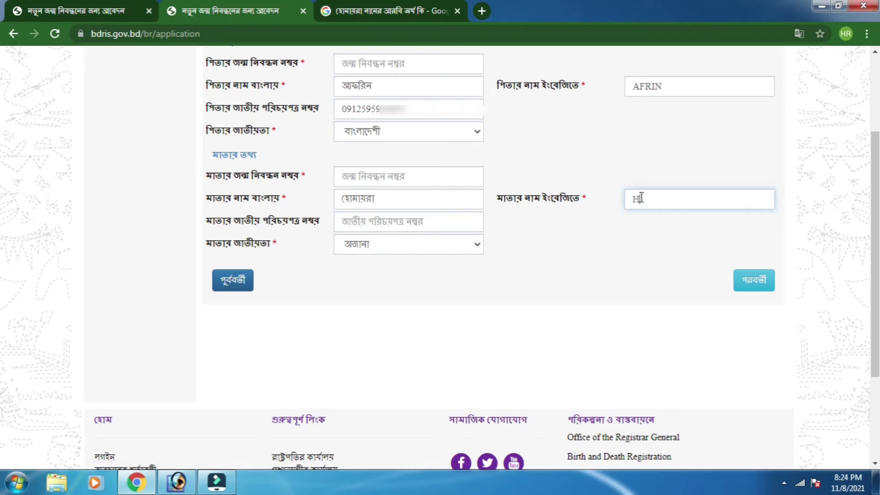
pyautogui.write('UMAIRA')
# - Paste the mother's national ID number and continue to the address step
pyautogui.rightClick(386, 224)
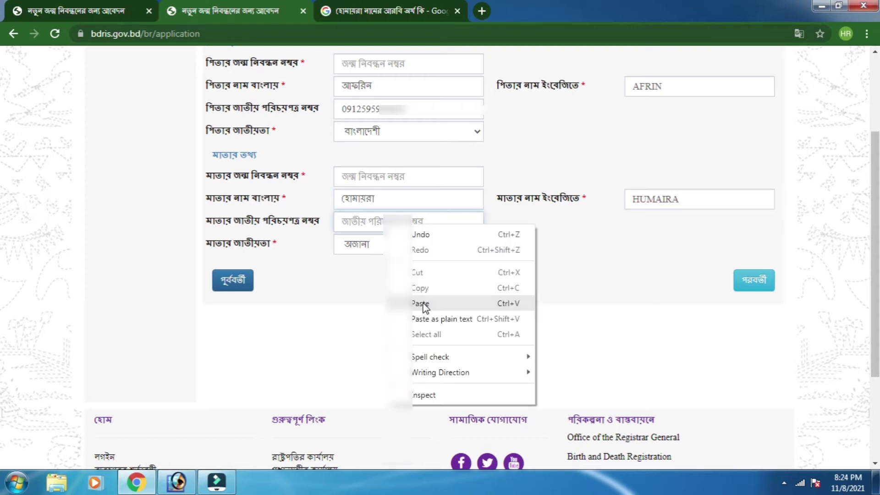
pyautogui.click(329, 326)
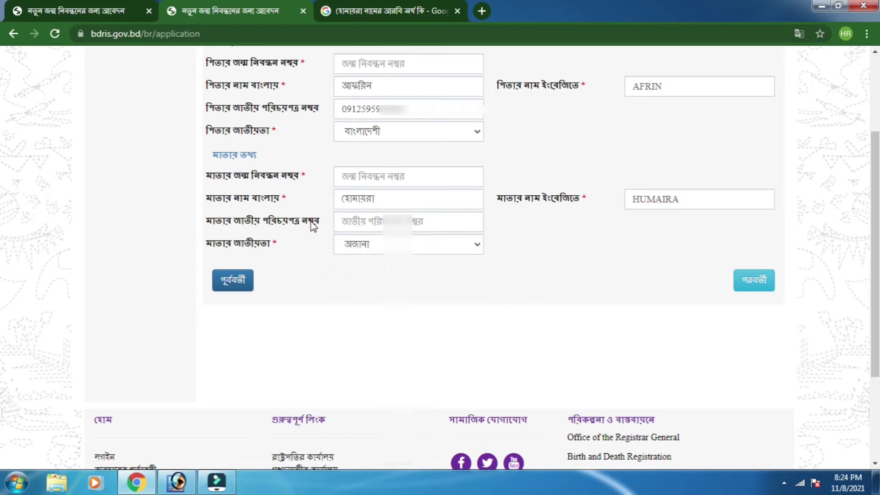
pyautogui.click(367, 219)
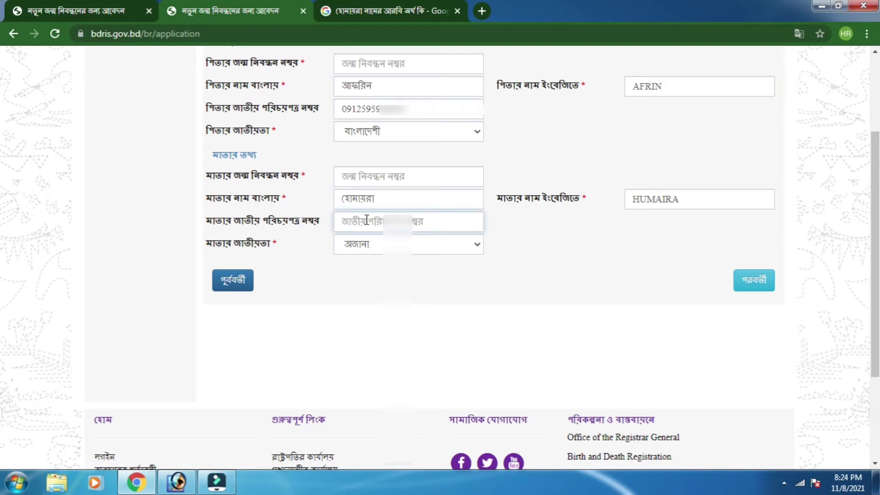
pyautogui.rightClick(366, 220)
pyautogui.click(401, 298)
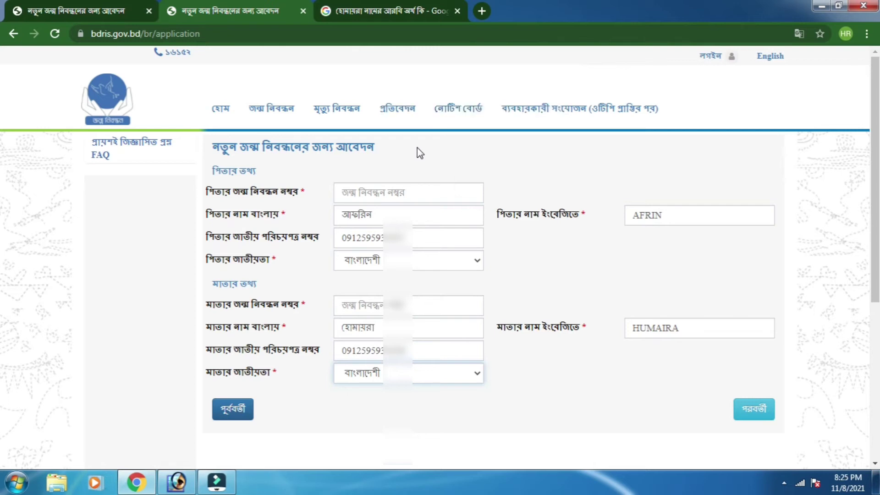
pyautogui.click(752, 415)
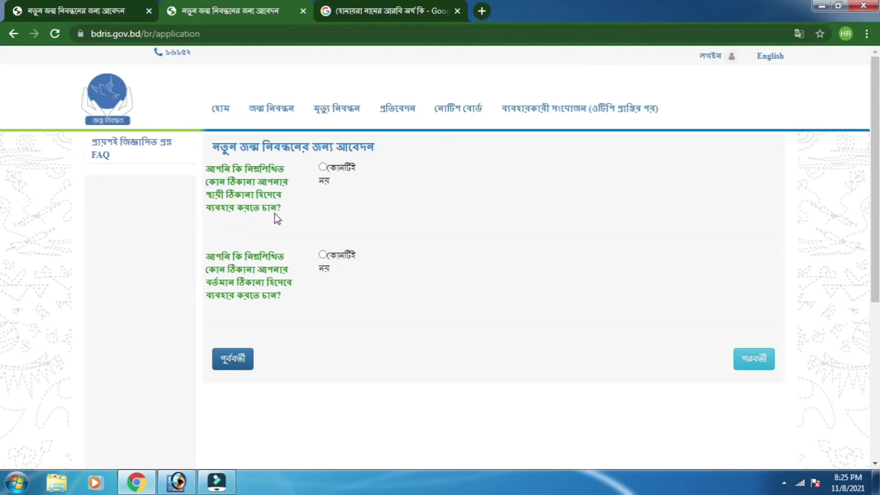
# - Answer কোনটিই নয় to both address questions, copying birthplace to permanent and permanent to current
pyautogui.click(323, 167)
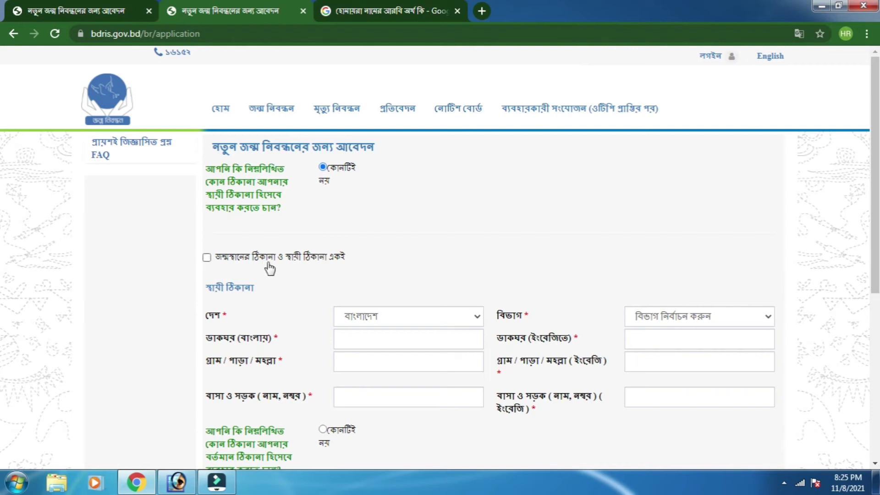
pyautogui.click(207, 258)
pyautogui.scroll(-4, 228, 247)
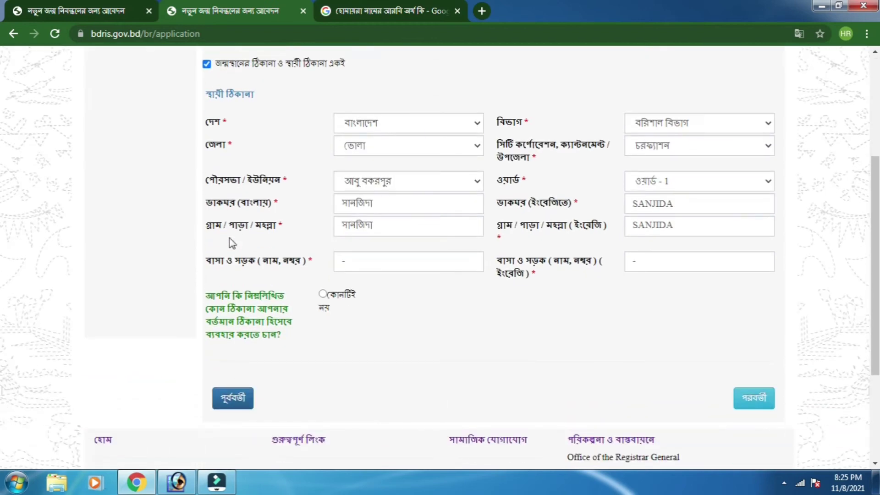
pyautogui.click(323, 295)
pyautogui.scroll(-2, 323, 297)
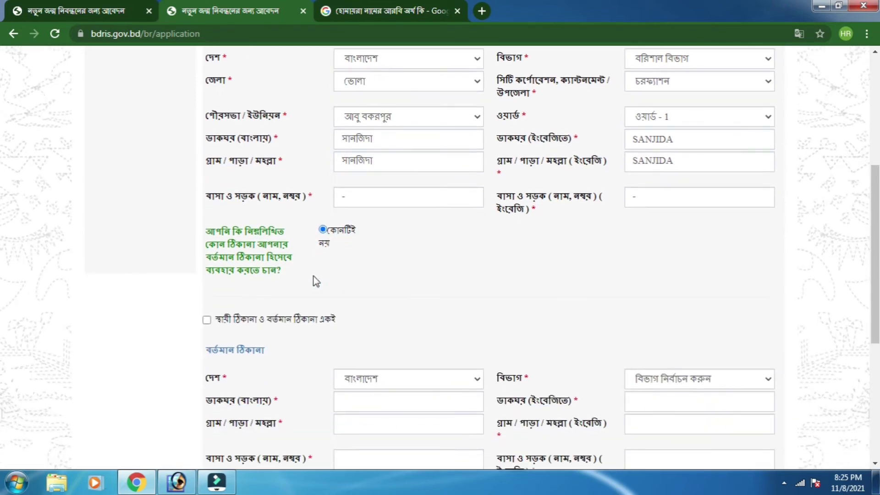
pyautogui.scroll(-2, 314, 276)
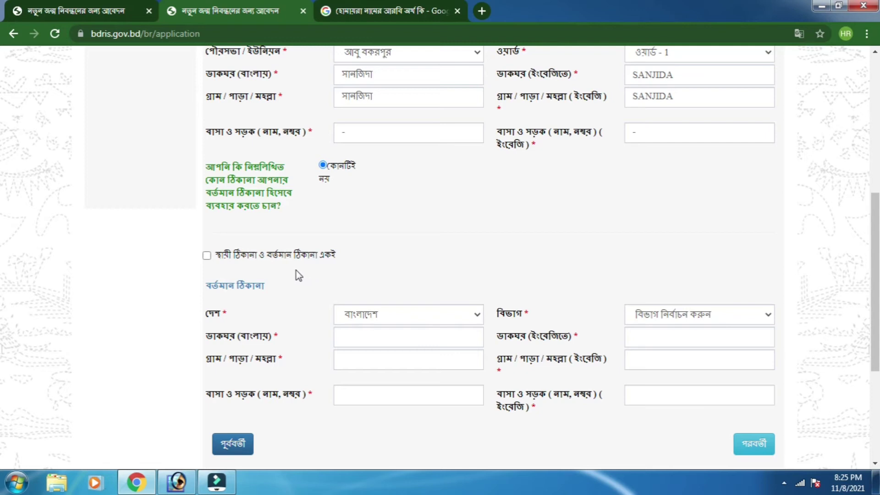
pyautogui.click(206, 255)
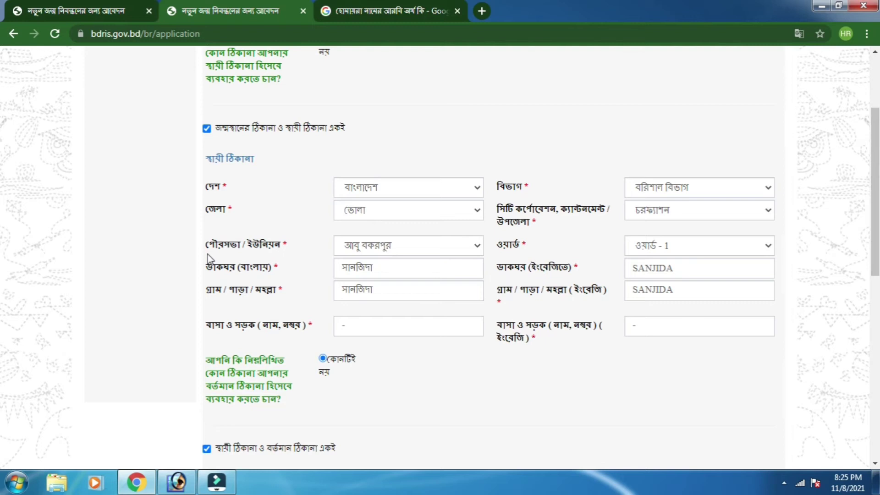
pyautogui.scroll(-3, 208, 254)
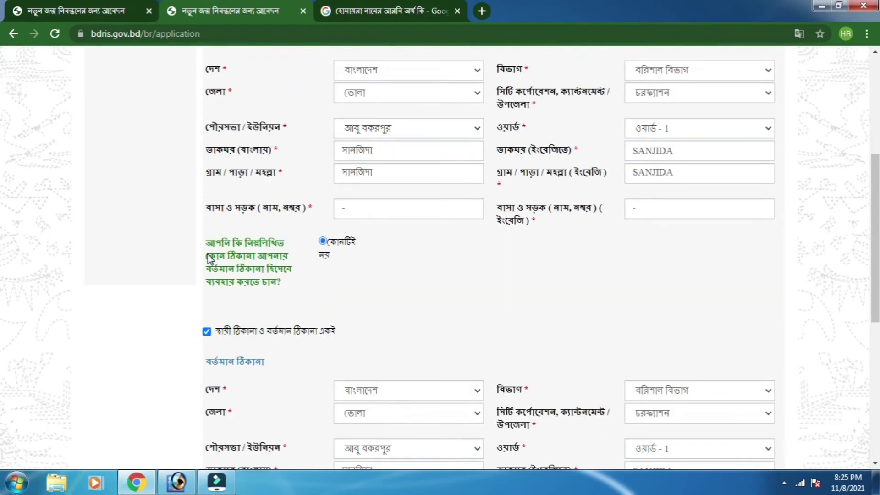
pyautogui.scroll(-4, 209, 259)
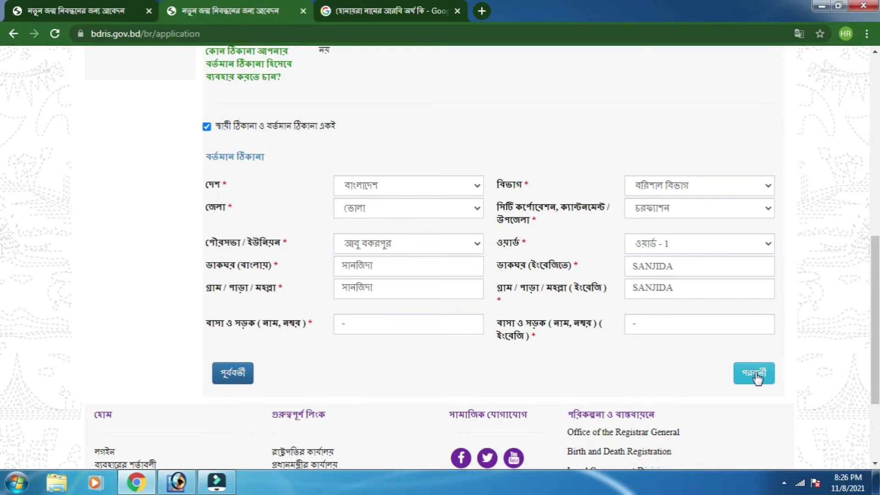
# - Declare the applicant as নিজ (the person themself) on the applicant step
pyautogui.click(755, 375)
pyautogui.scroll(3, 720, 372)
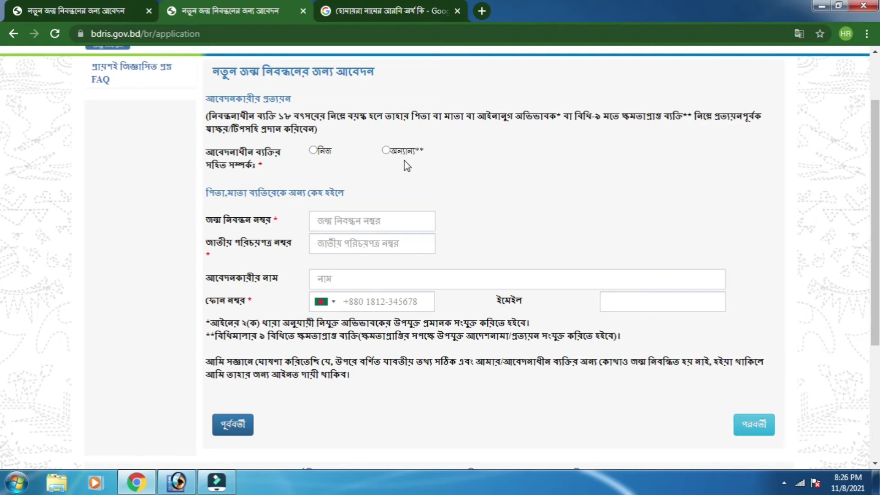
pyautogui.click(312, 151)
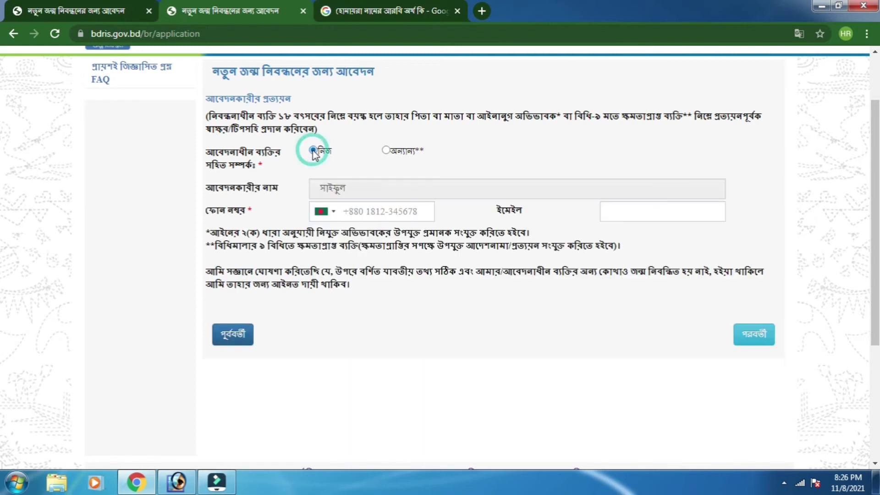
pyautogui.click(165, 207)
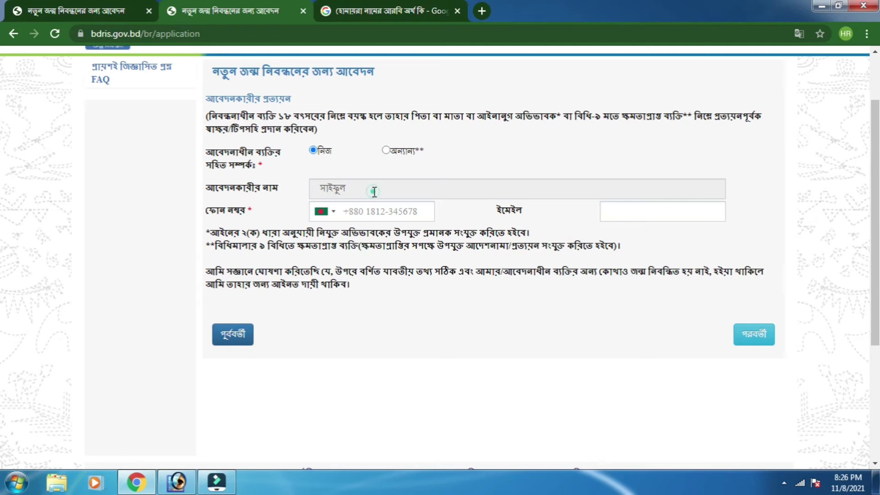
pyautogui.click(374, 192)
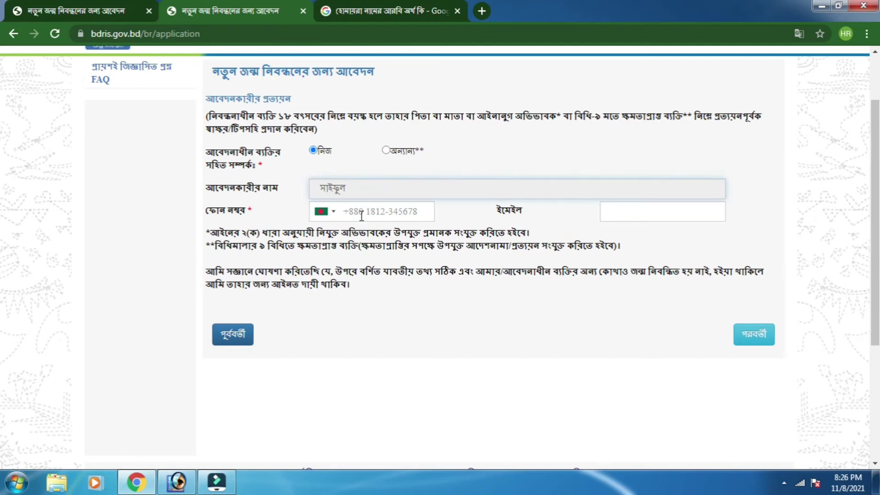
# - Enter the contact phone number after +880 and continue to the review summary
pyautogui.click(362, 215)
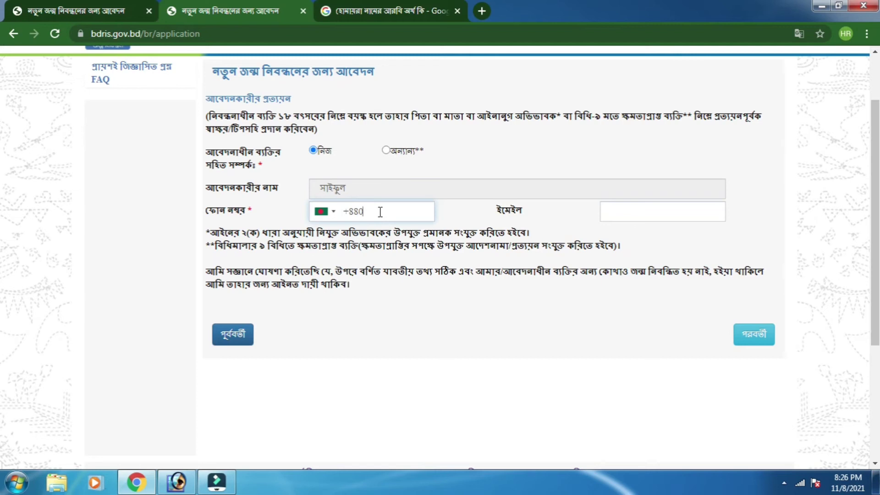
pyautogui.write('174409???')
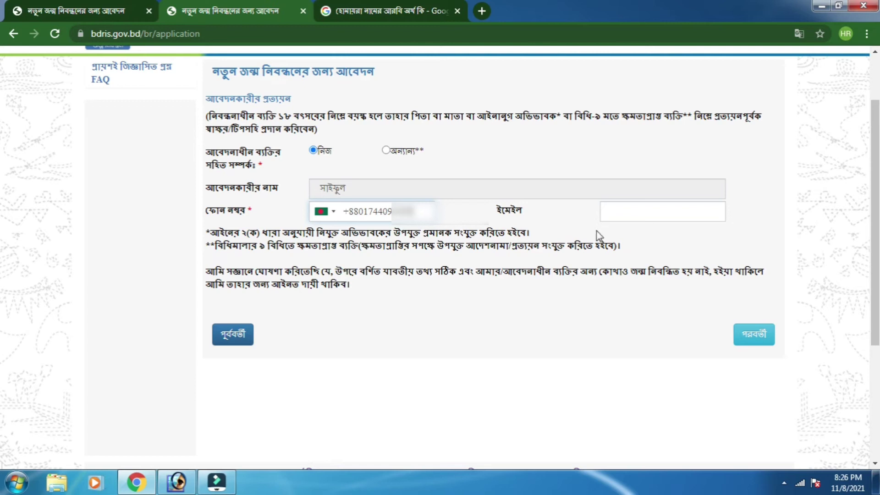
pyautogui.click(642, 214)
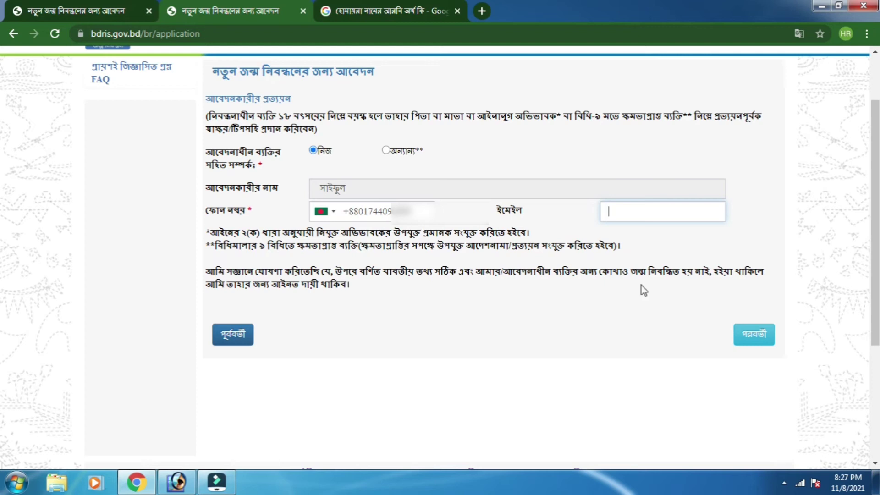
pyautogui.click(756, 337)
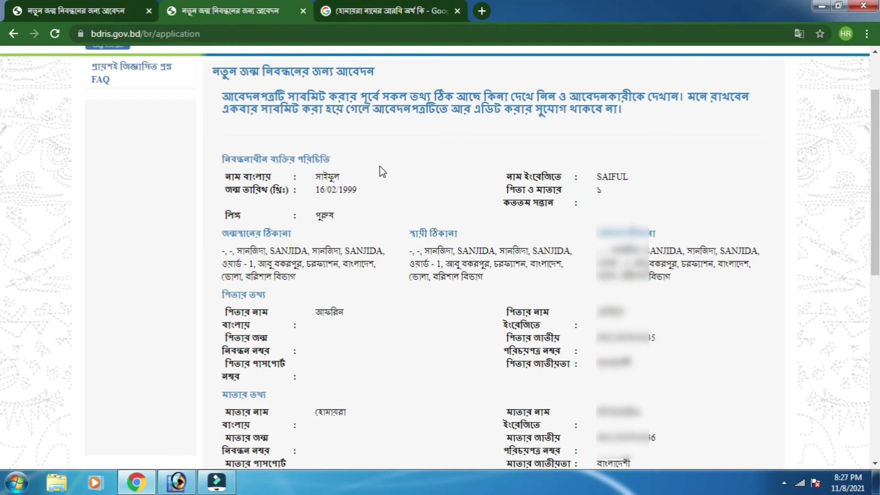
# - Review the completed birth registration summary and submit the application with সাবমিট
pyautogui.scroll(-1, 377, 170)
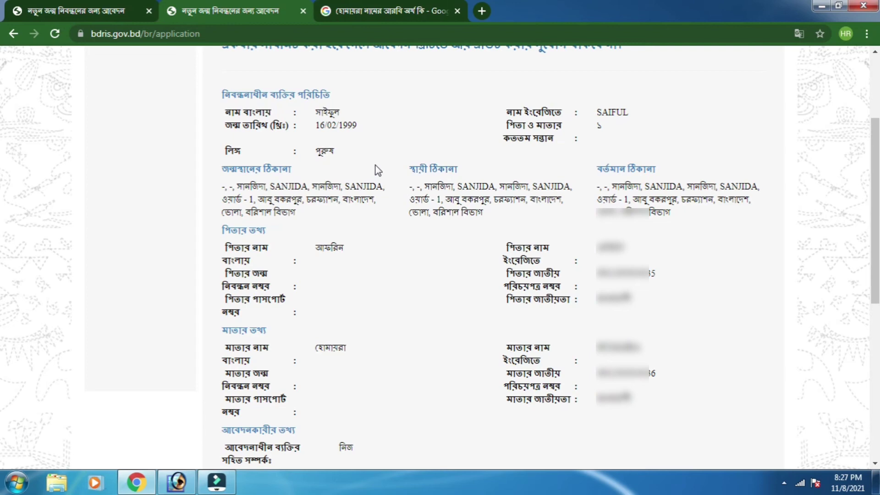
pyautogui.scroll(-1, 377, 170)
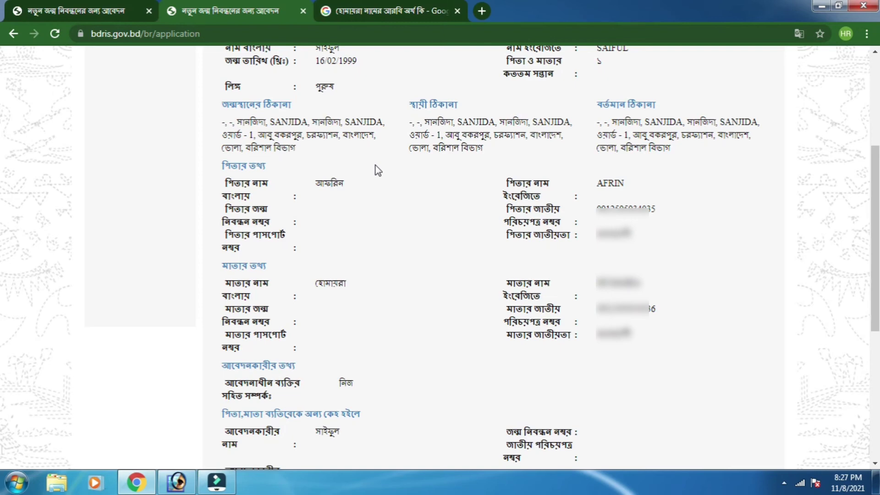
pyautogui.scroll(1, 378, 170)
pyautogui.scroll(-4, 378, 170)
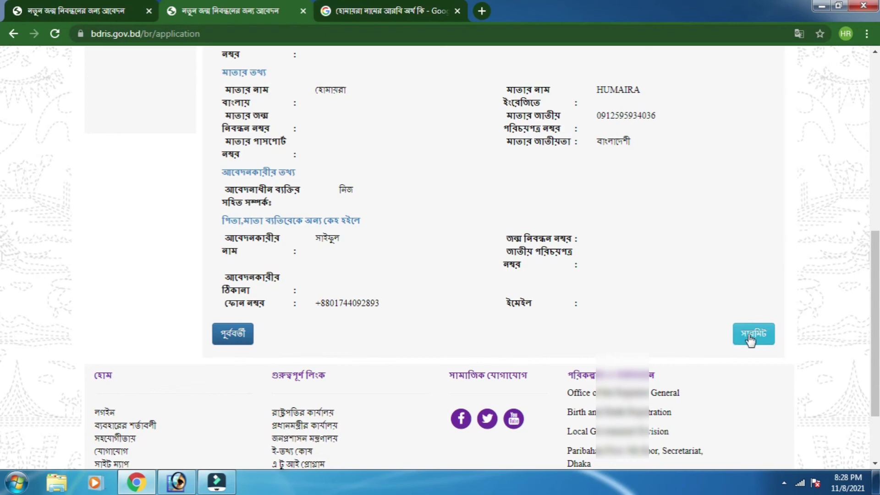
pyautogui.click(750, 339)
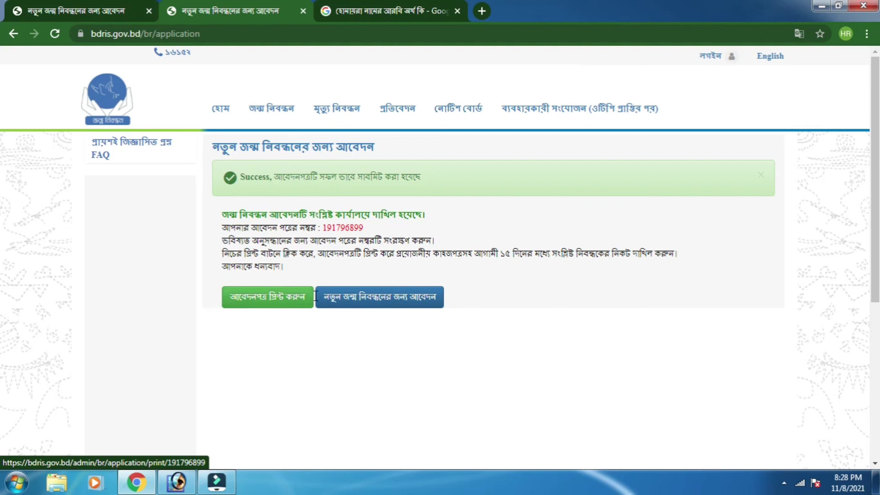
# - Open Chrome's print preview of the filed application form via আবেদনপত্র প্রিন্ট করুন
pyautogui.click(263, 301)
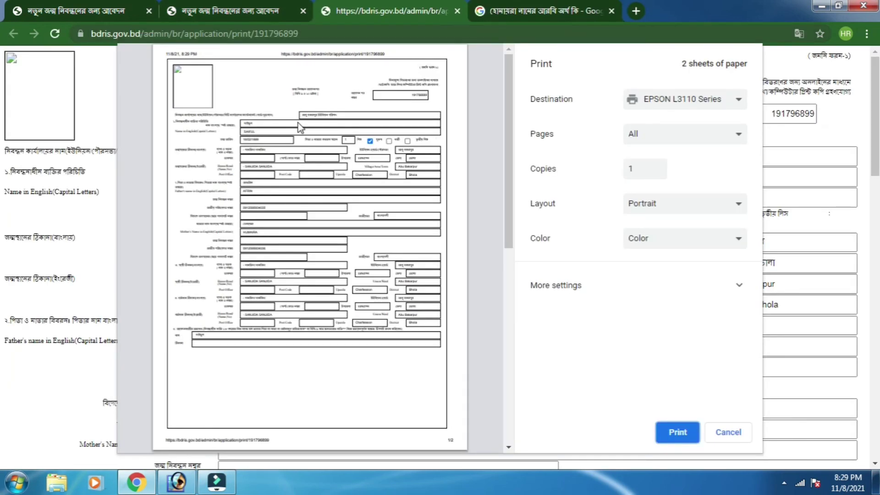